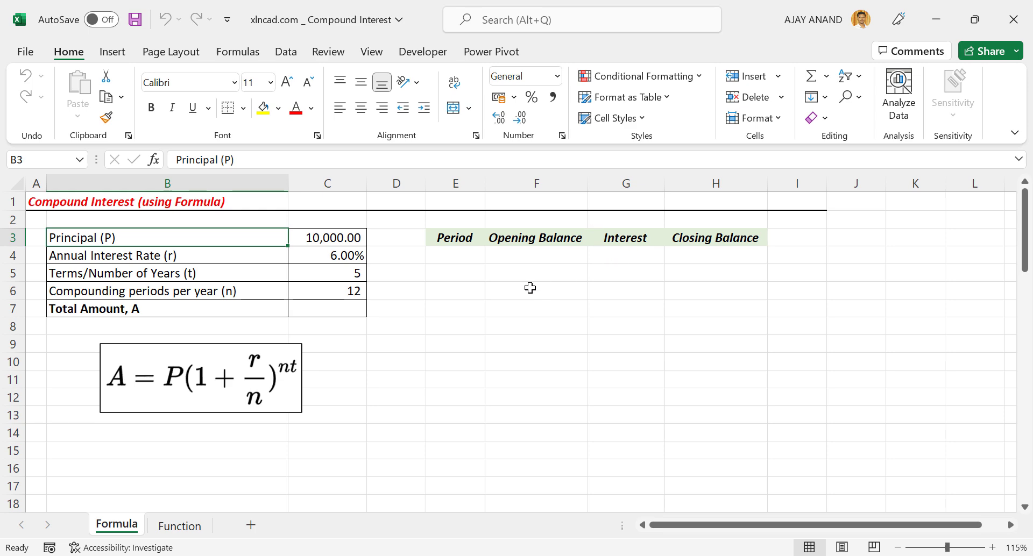
# Step: Enter period 1 in E4 and an opening balance of =C3 (10,000.00) in F4
pyautogui.click(457, 256)
pyautogui.write('1')
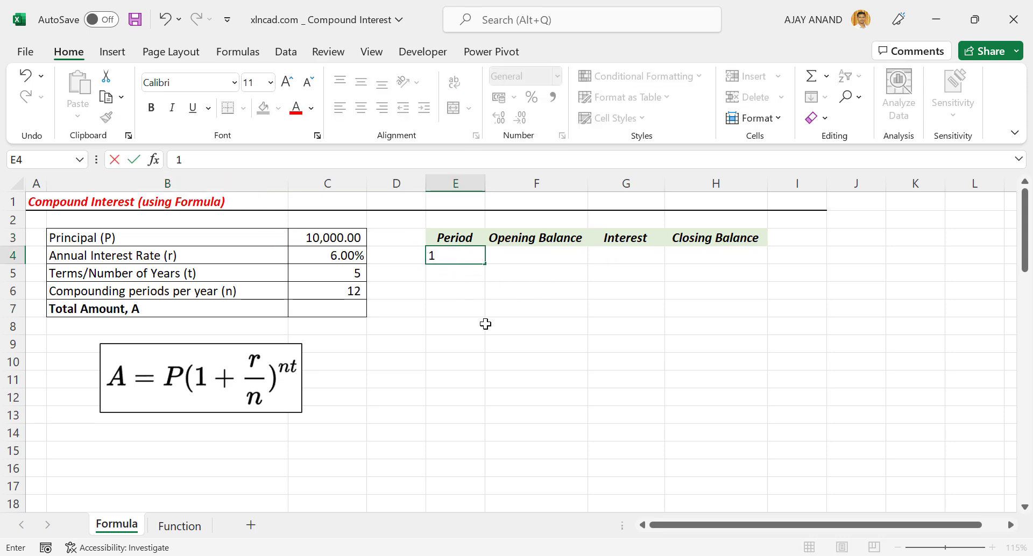
pyautogui.press('Tab')
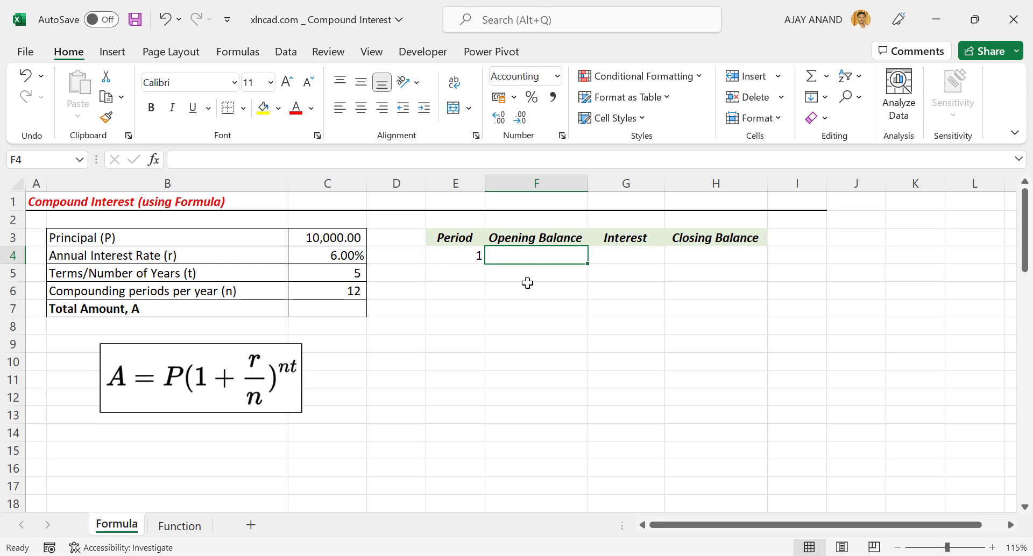
pyautogui.write('=')
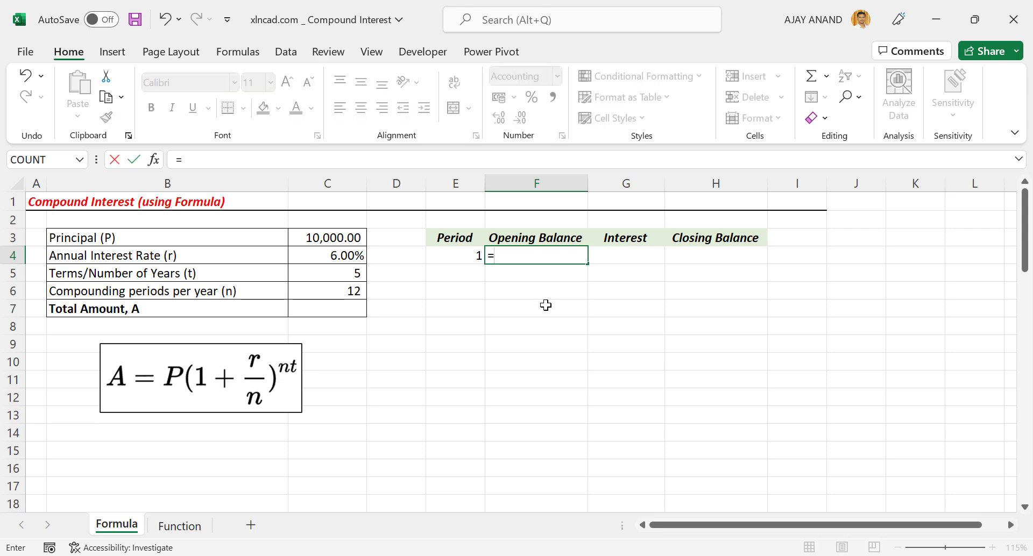
pyautogui.click(298, 236)
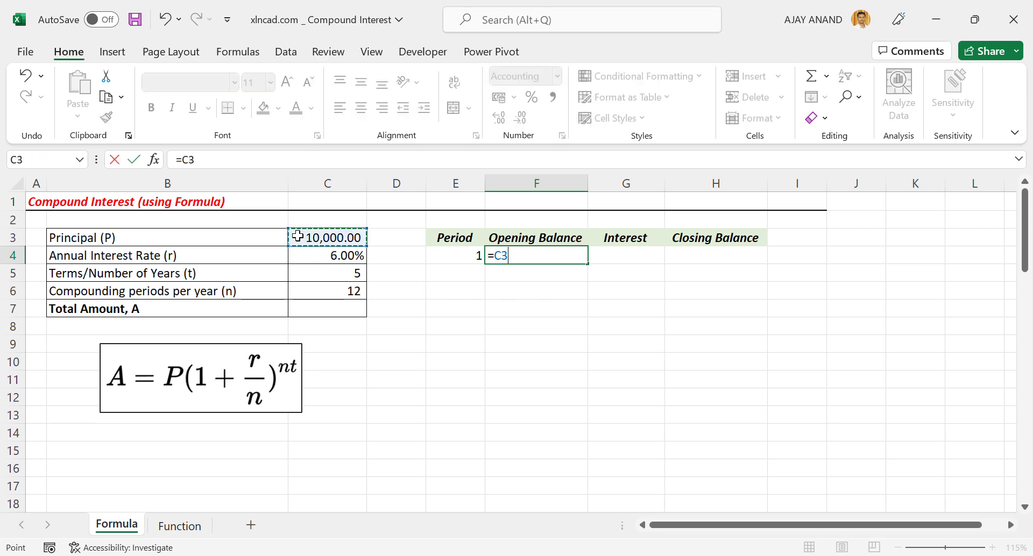
pyautogui.press('Return')
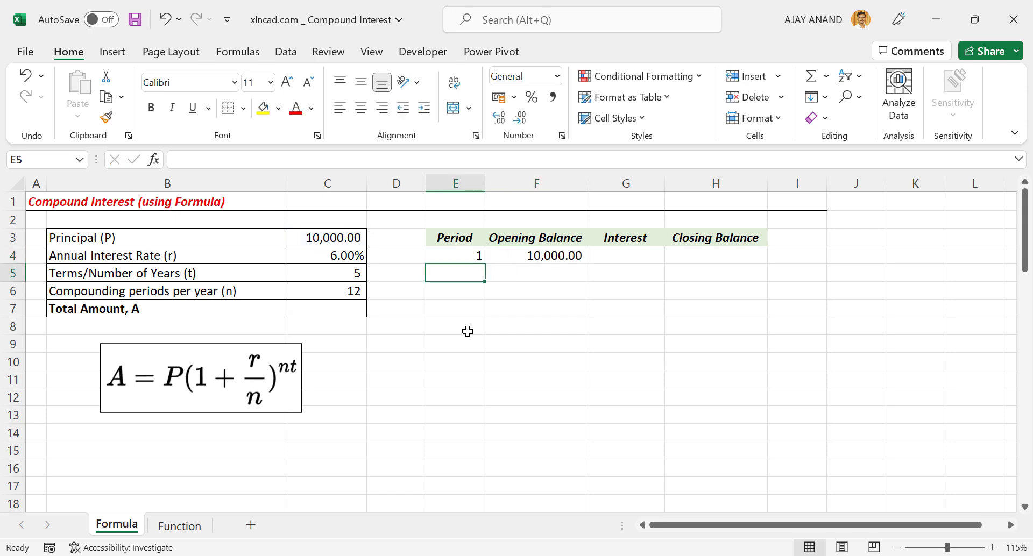
# Step: Enter the period 1 interest formula =F4*(C4/C6) in G4, giving 50.00
pyautogui.click(635, 257)
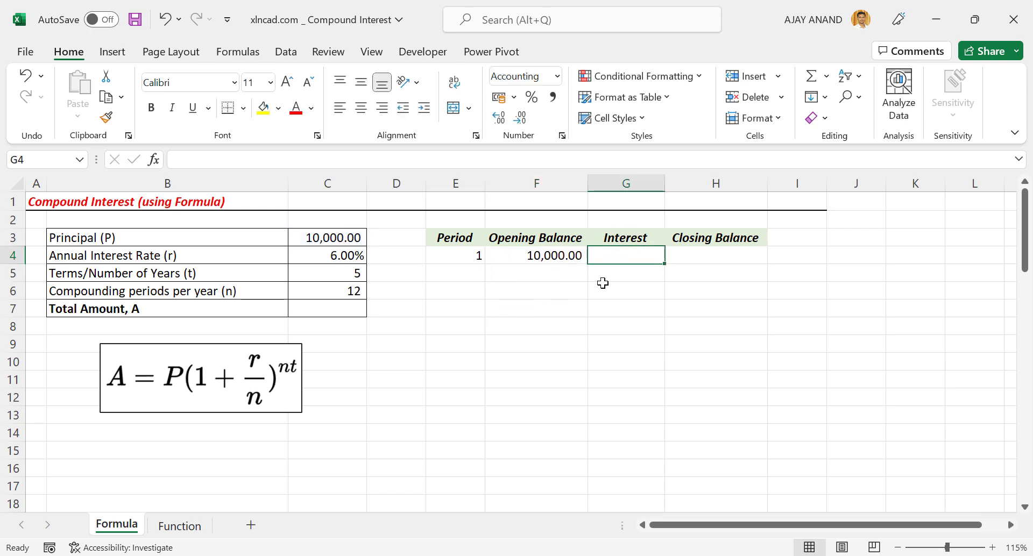
pyautogui.write('=')
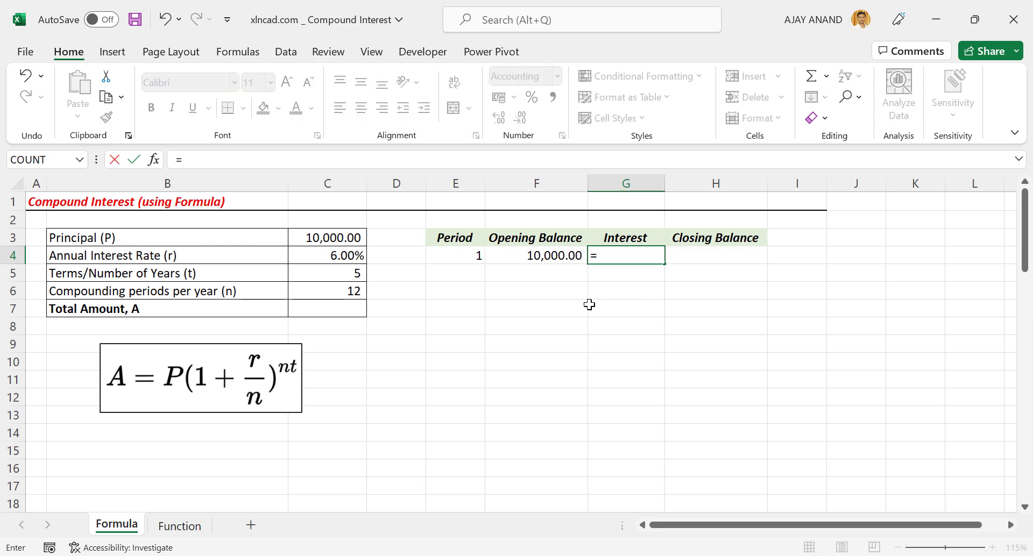
pyautogui.click(514, 255)
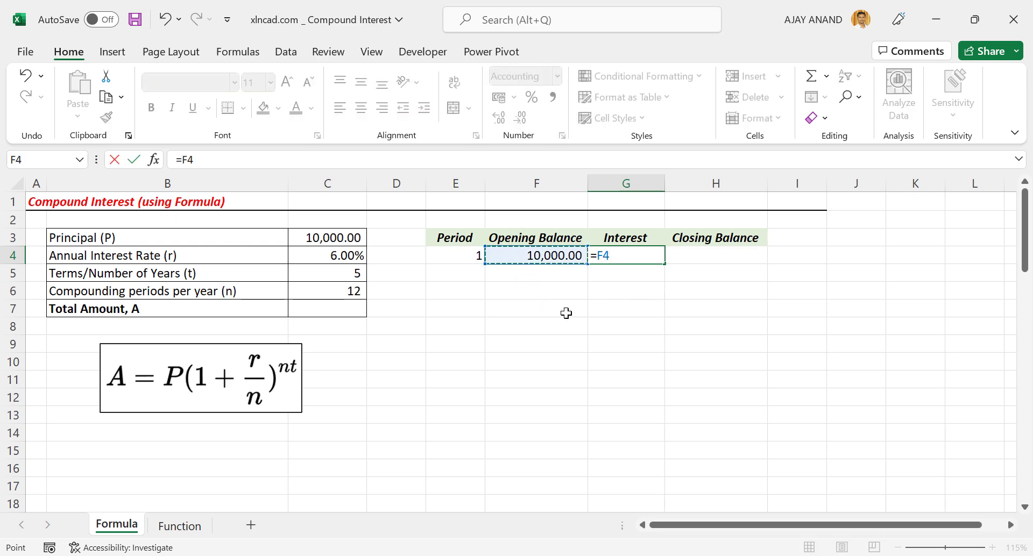
pyautogui.write('*')
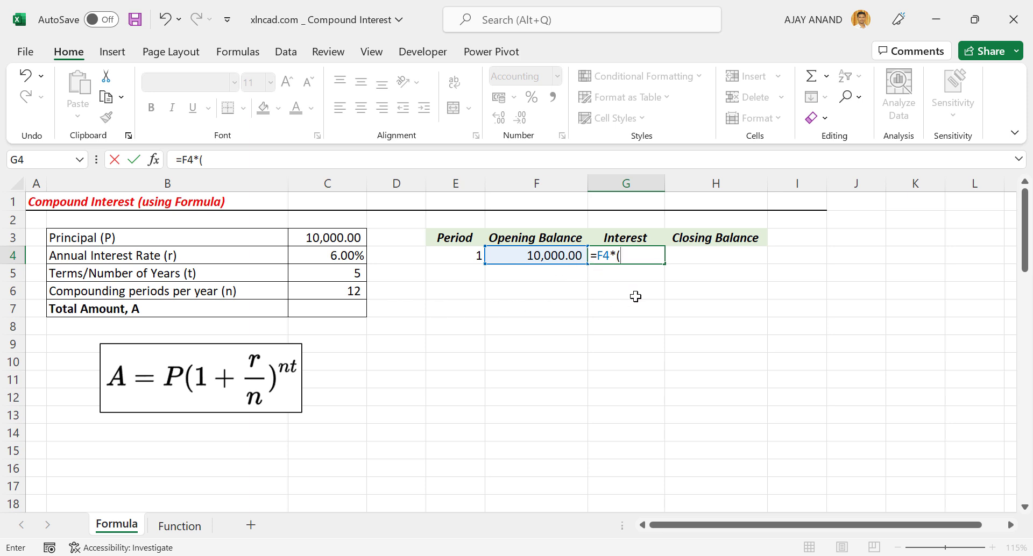
pyautogui.click(347, 258)
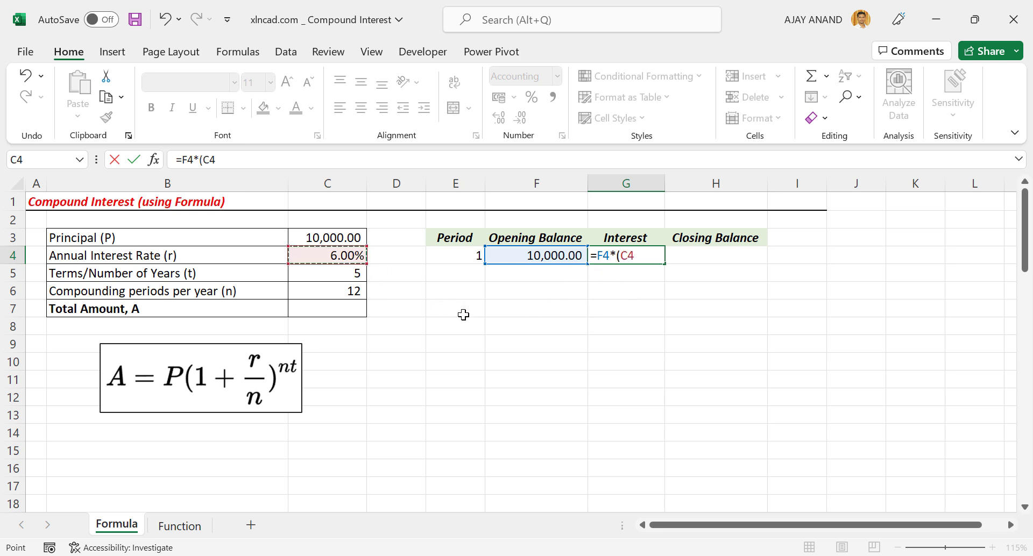
pyautogui.write('/')
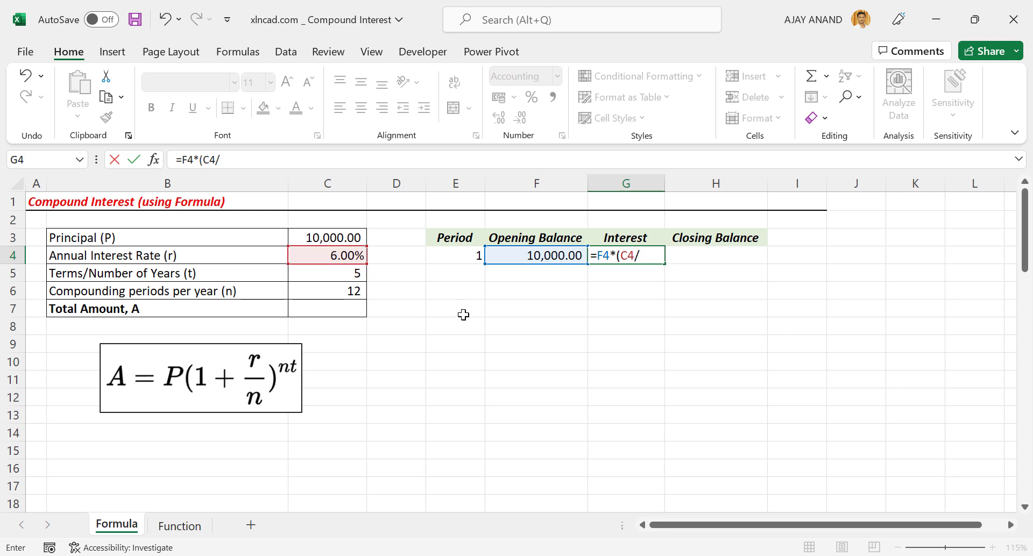
pyautogui.click(337, 294)
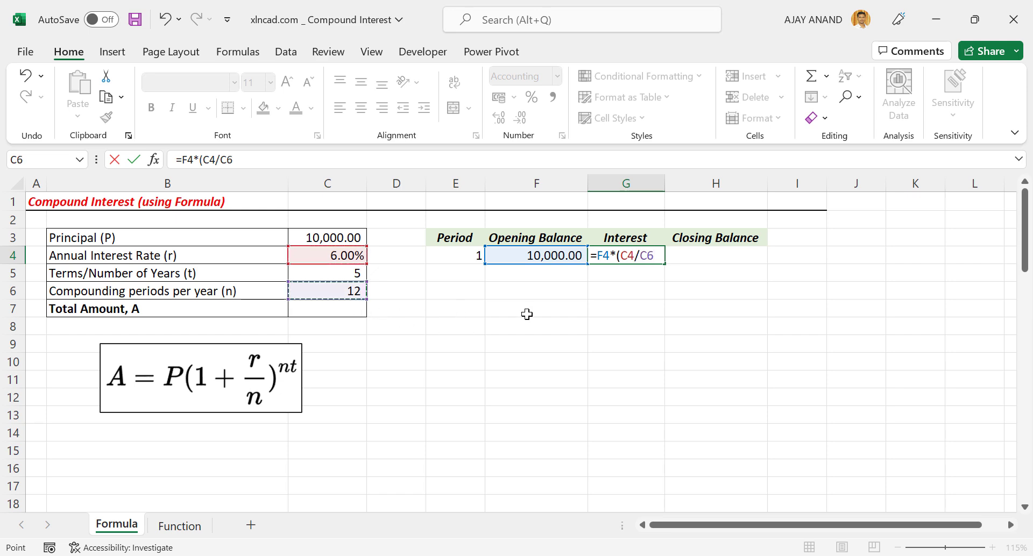
pyautogui.write(')')
pyautogui.press('Return')
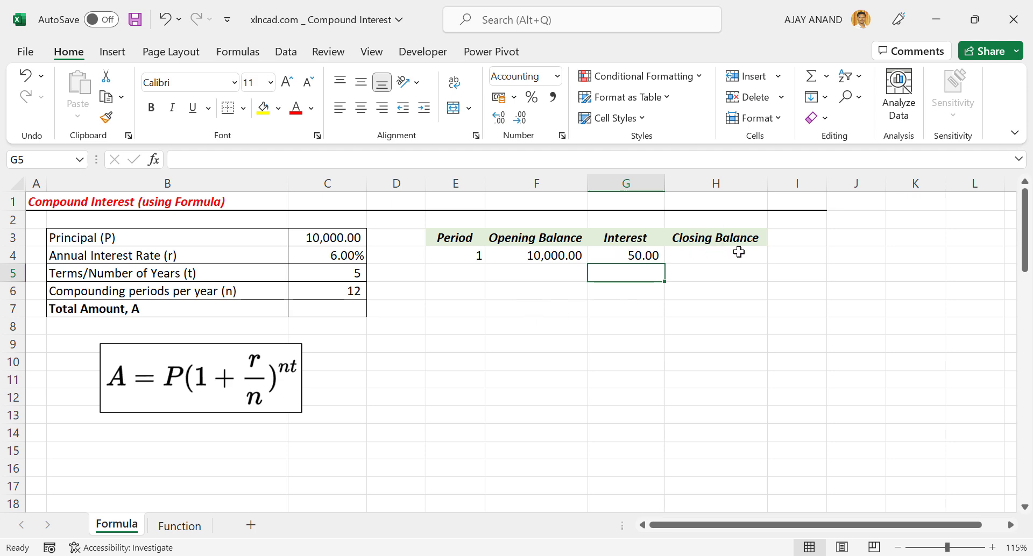
# Step: Enter =F4+G4 in H4 for a 10,050.00 closing balance
pyautogui.click(707, 258)
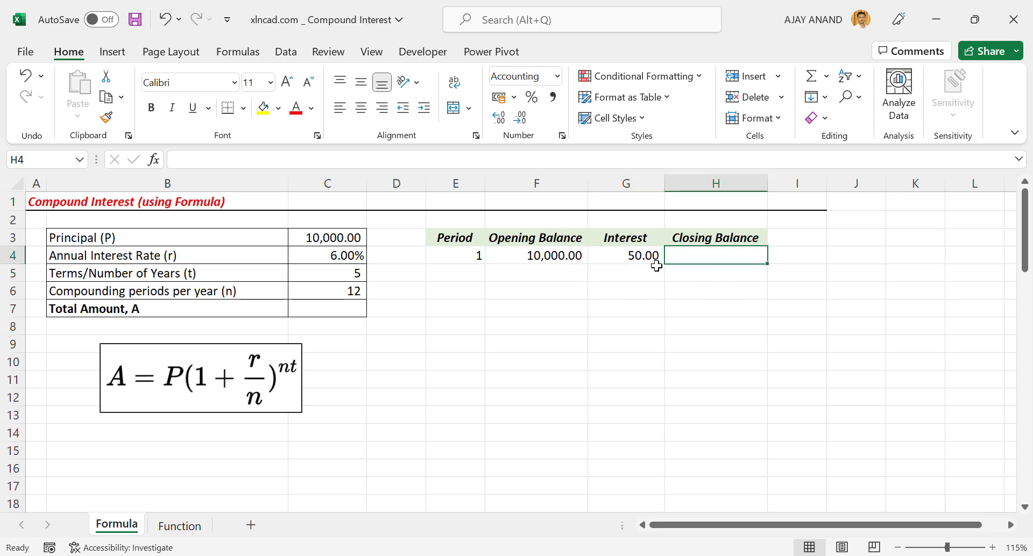
pyautogui.write('=')
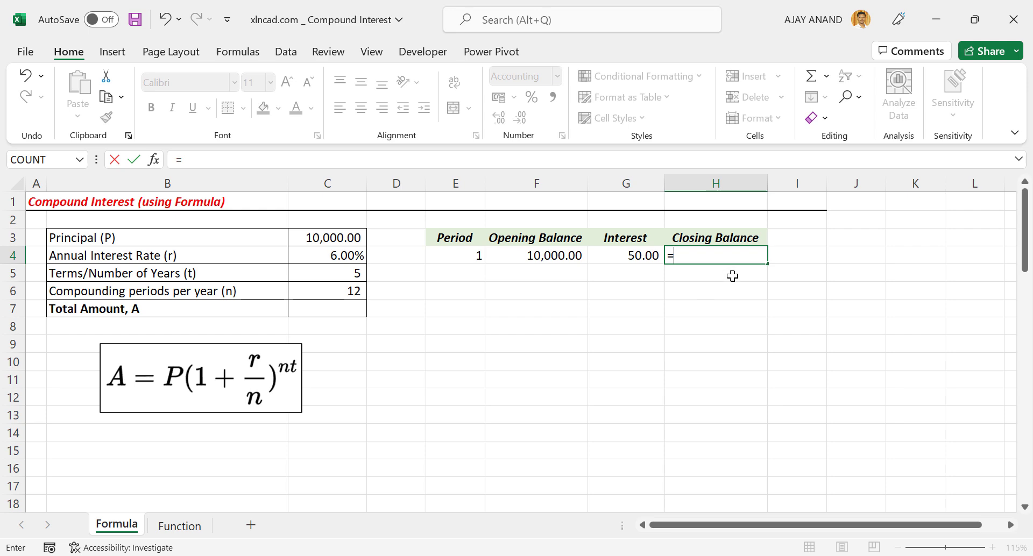
pyautogui.click(555, 257)
pyautogui.write('+')
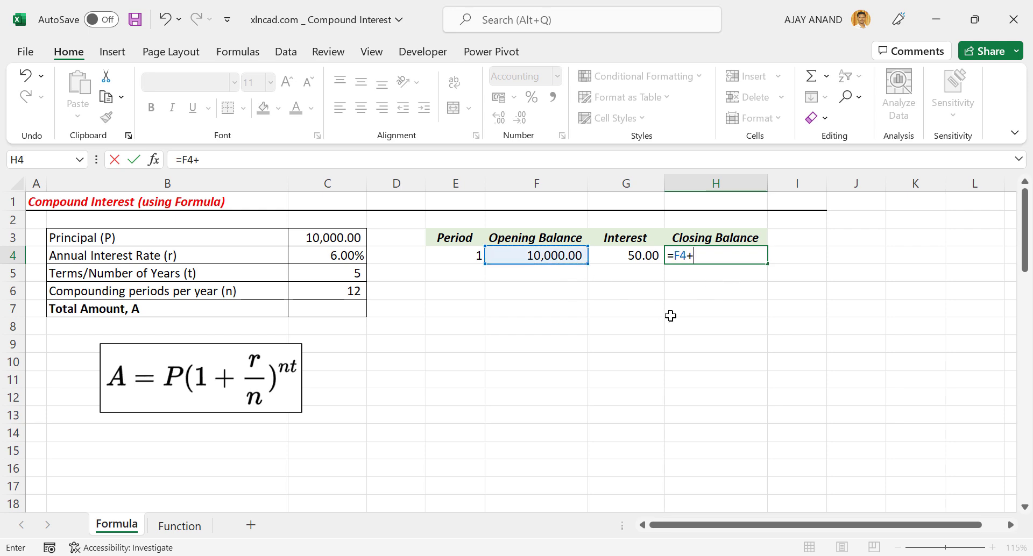
pyautogui.click(635, 254)
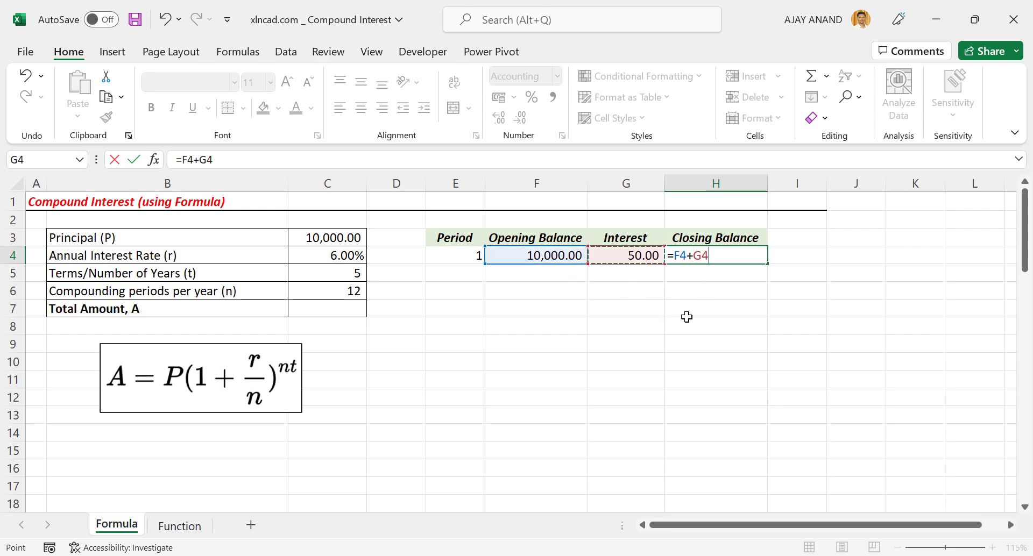
pyautogui.press('Return')
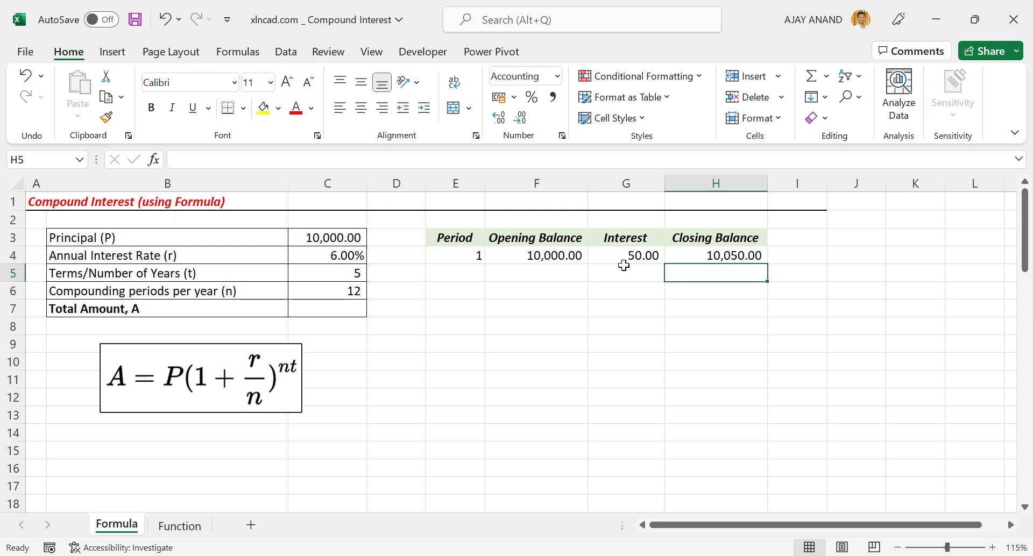
# Step: Enter period 2 in E5 with its opening balance carried from H4 (10,050.00)
pyautogui.click(472, 275)
pyautogui.write('2')
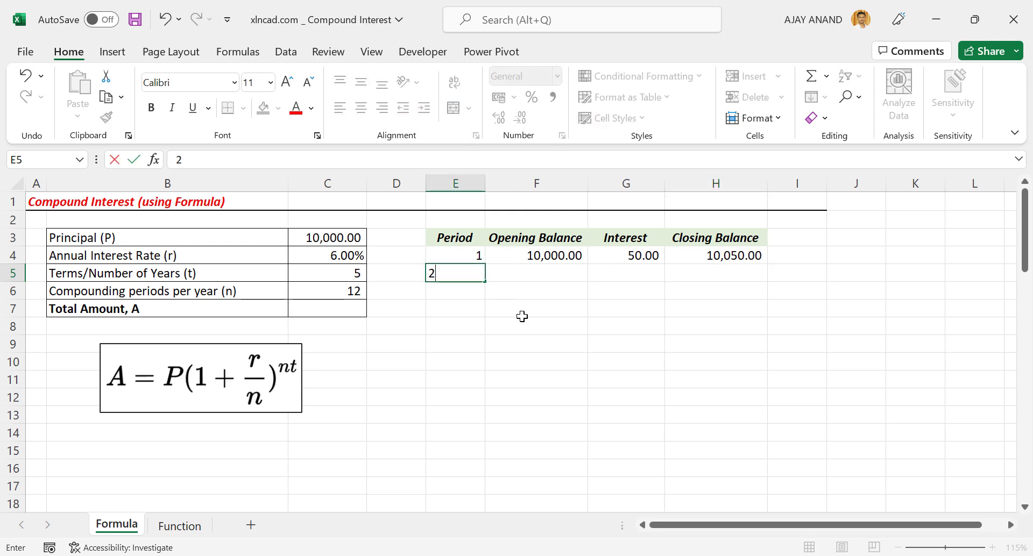
pyautogui.press('Tab')
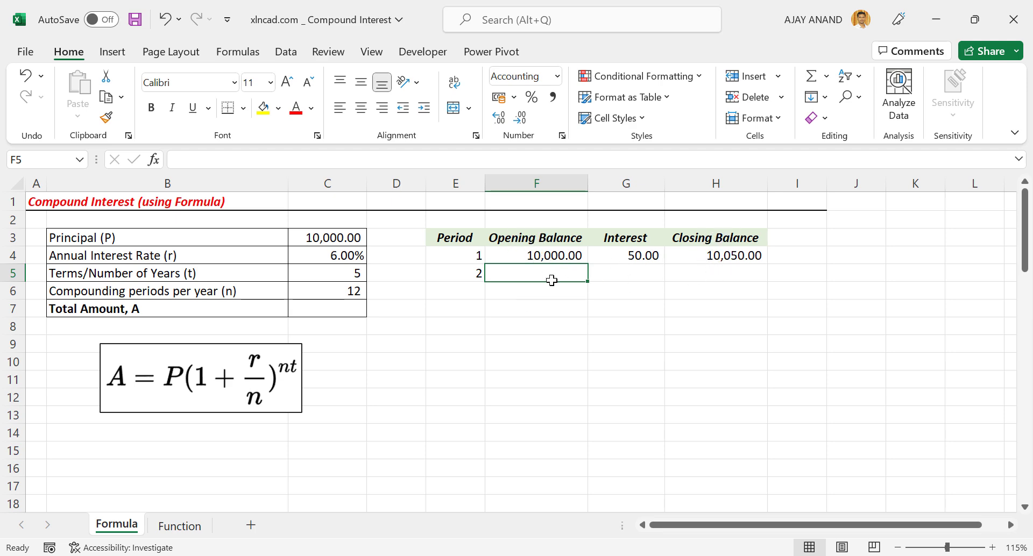
pyautogui.write('=')
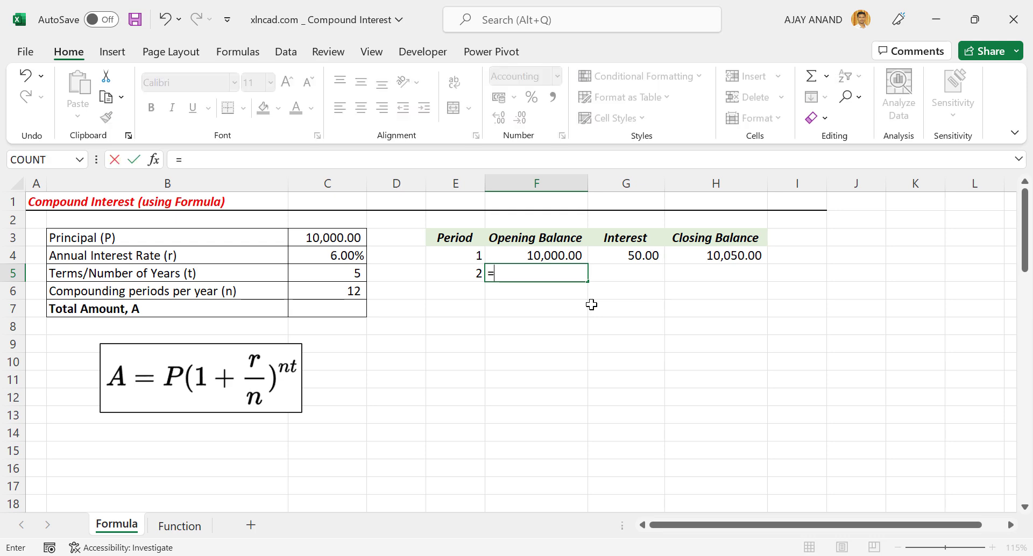
pyautogui.click(693, 254)
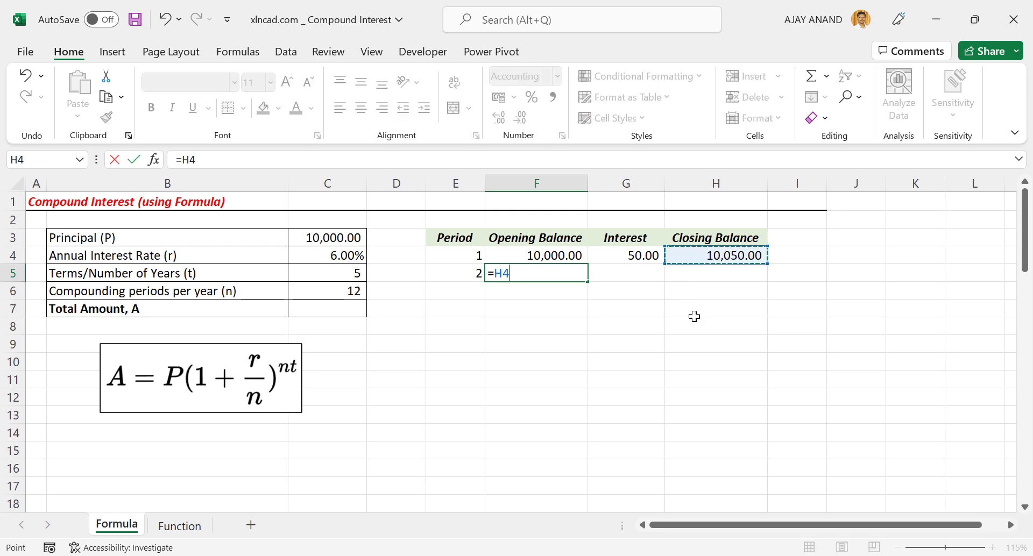
pyautogui.press('Return')
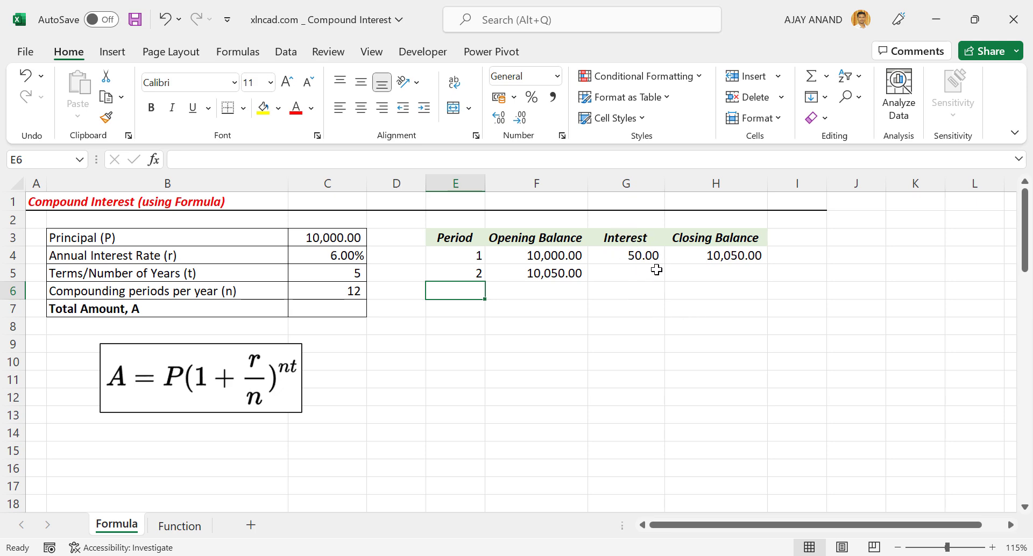
# Step: Enter =F5*($C$4/$C$6) in G5 with absolute rate references, giving 50.25
pyautogui.click(624, 272)
pyautogui.write('=')
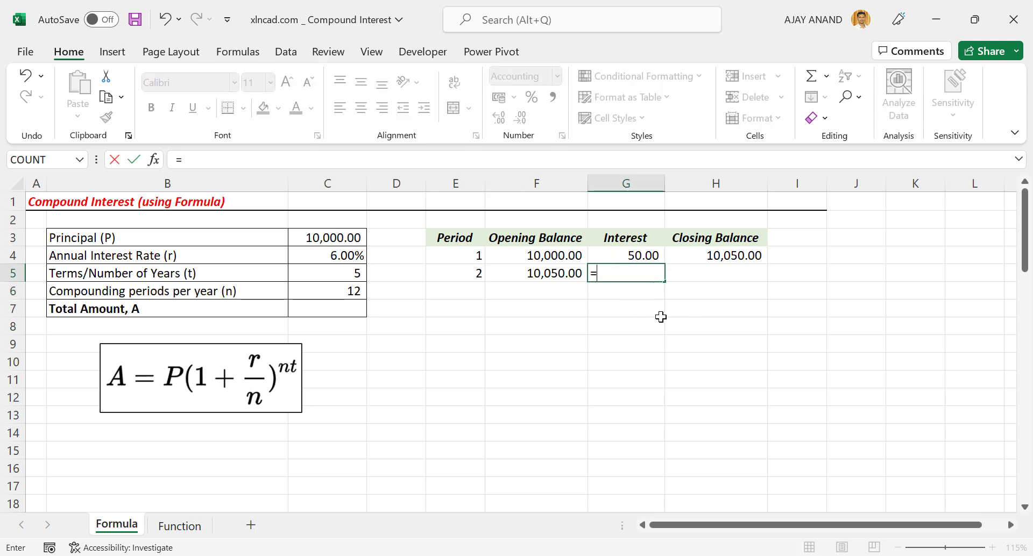
pyautogui.click(542, 269)
pyautogui.write('*')
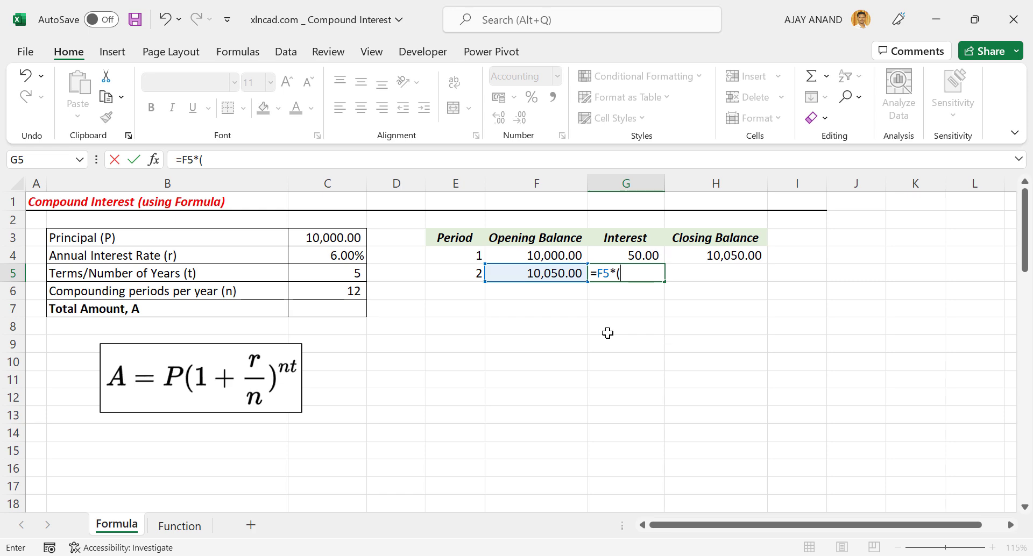
pyautogui.click(318, 255)
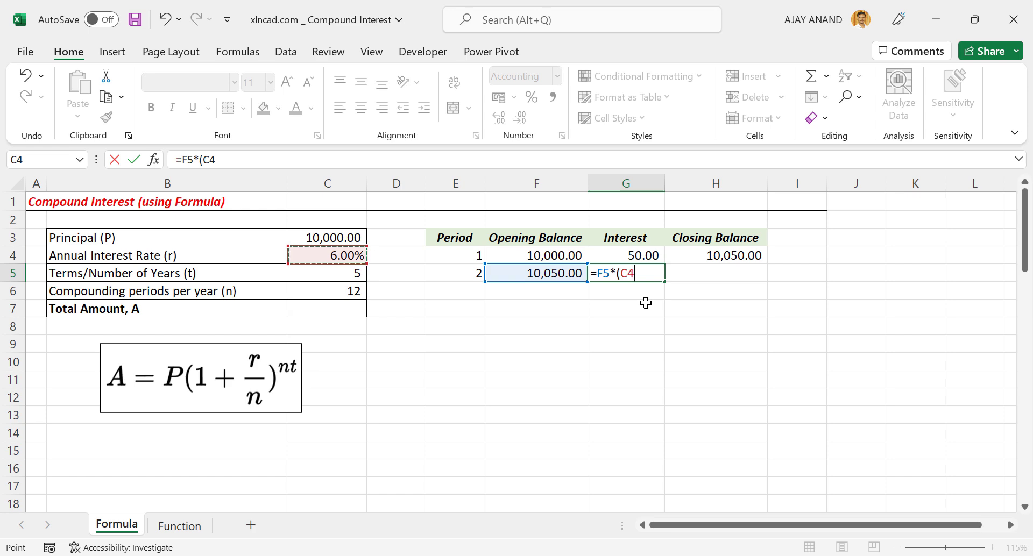
pyautogui.press('F4')
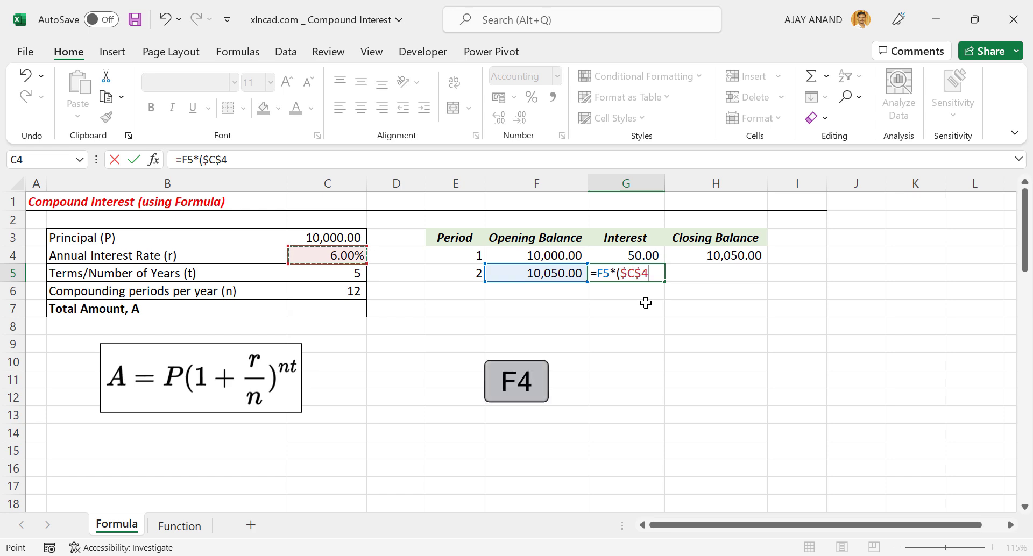
pyautogui.write('/')
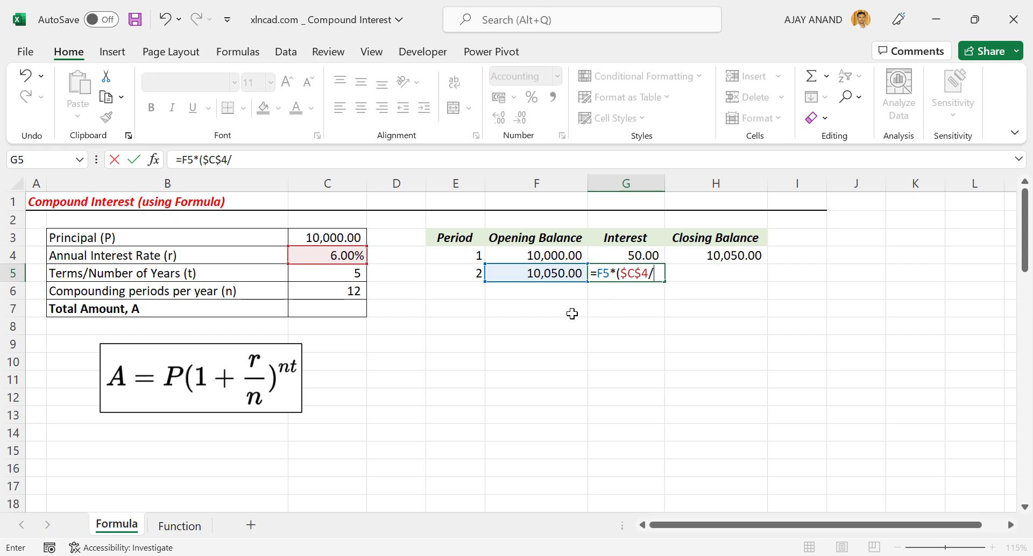
pyautogui.click(339, 293)
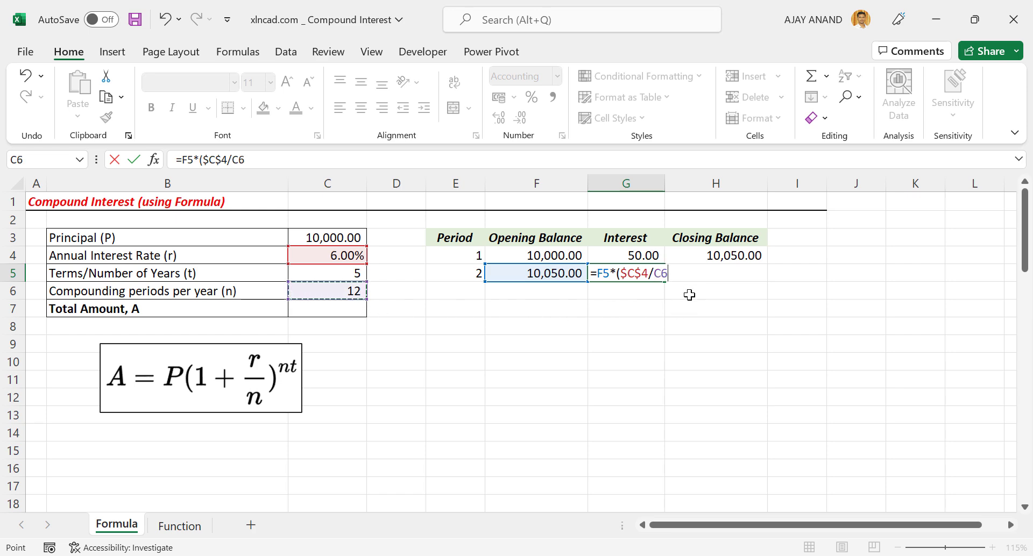
pyautogui.press('F4')
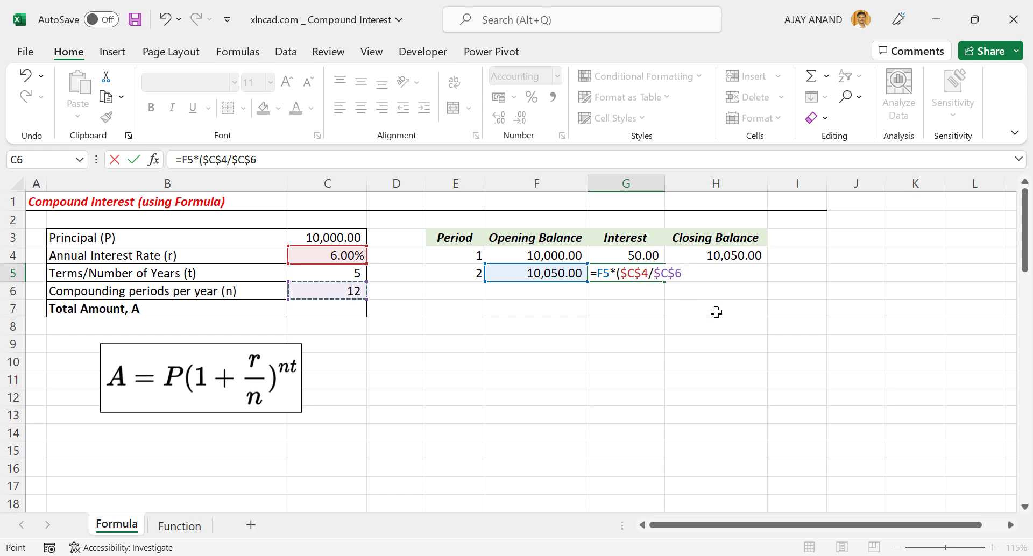
pyautogui.write(')')
pyautogui.press('Return')
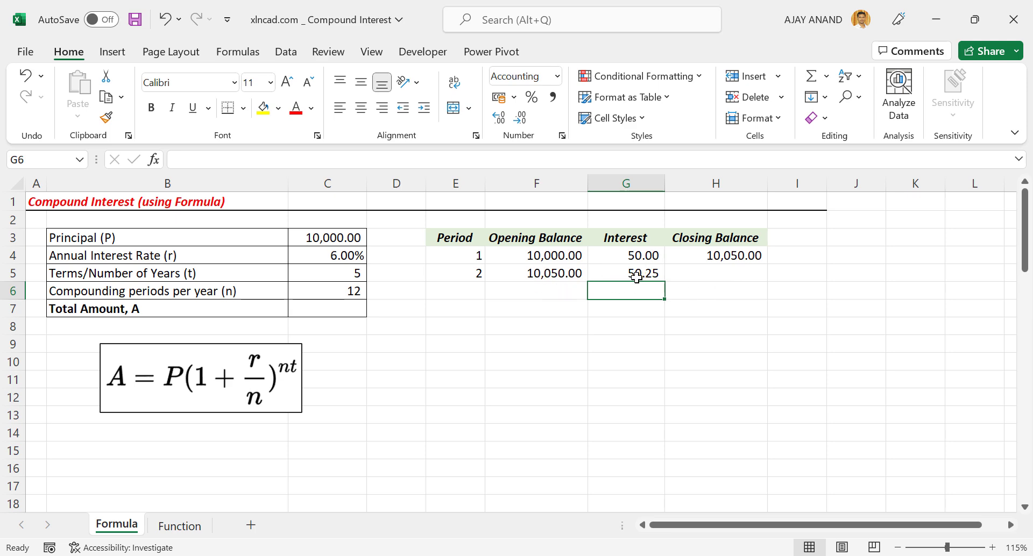
# Step: Enter =F5+G5 in H5 for a 10,100.25 closing balance
pyautogui.click(715, 275)
pyautogui.write('=')
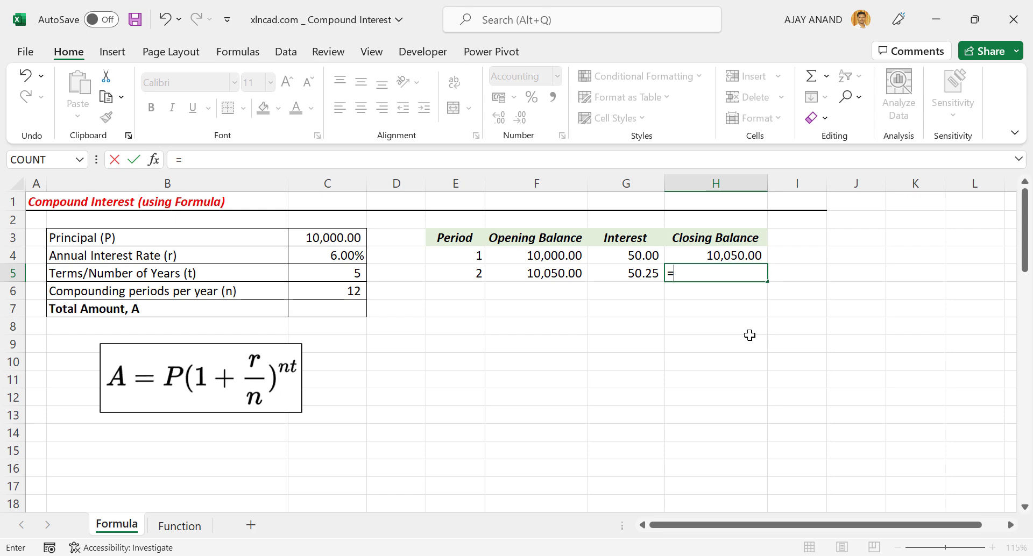
pyautogui.click(555, 273)
pyautogui.write('+')
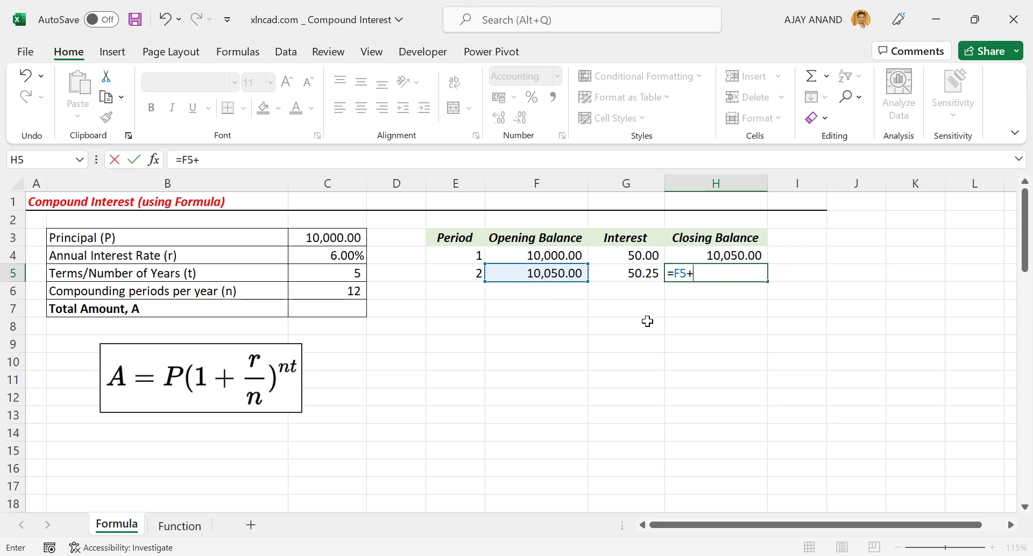
pyautogui.click(638, 273)
pyautogui.press('Return')
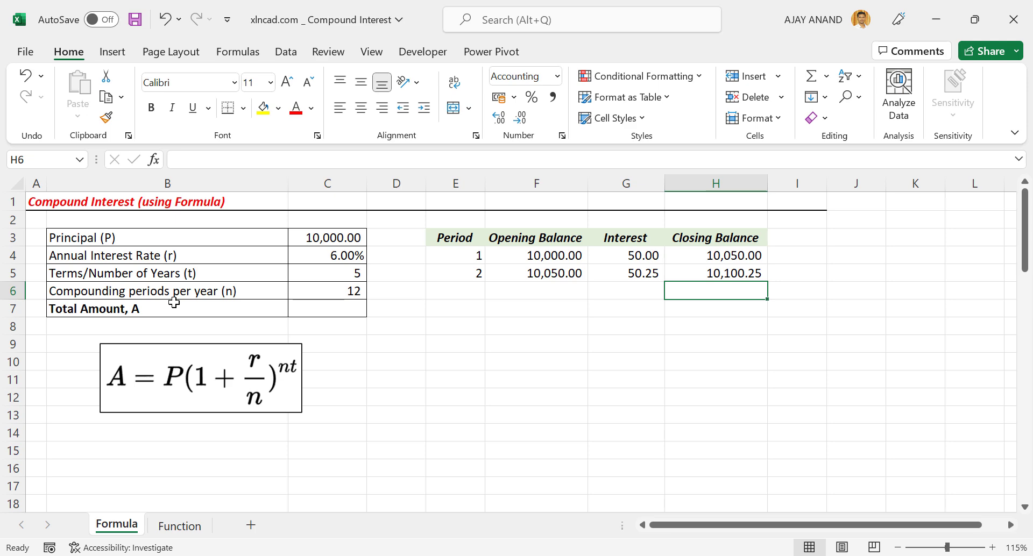
# Step: Fill the 1, 2 Period pattern in column E down to period 60
pyautogui.moveTo(468, 257); pyautogui.dragTo(486, 438)
pyautogui.scroll(14, 494, 389)
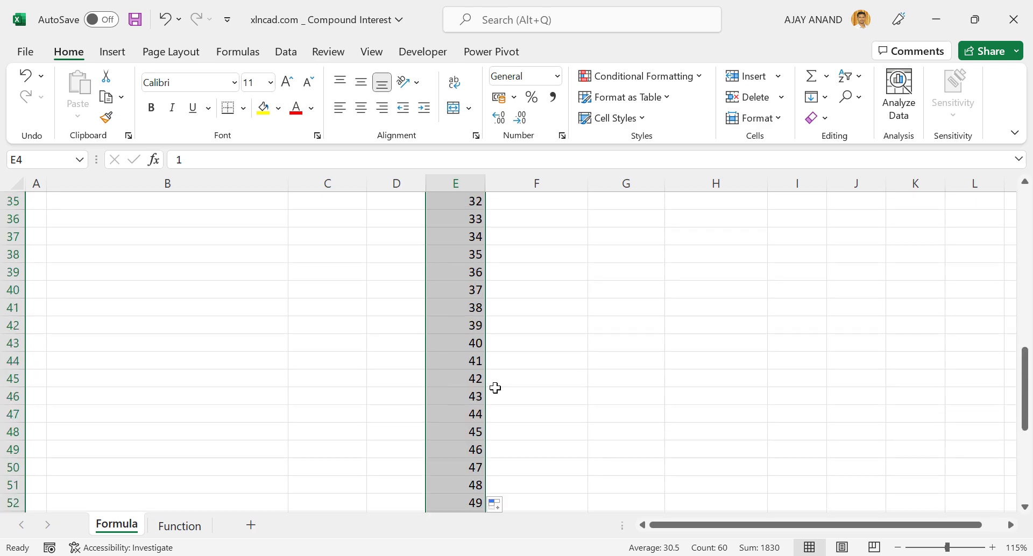
pyautogui.scroll(3, 495, 388)
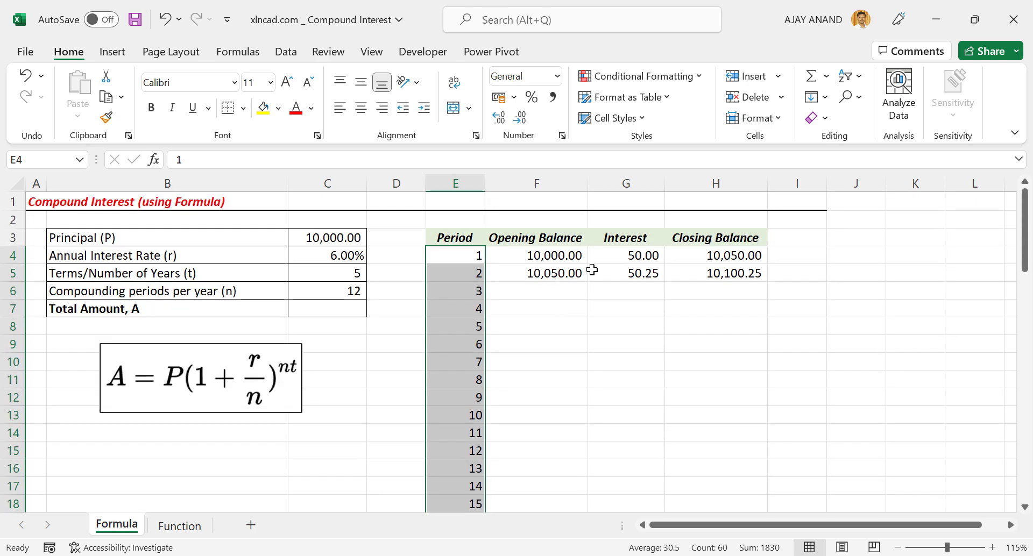
pyautogui.moveTo(541, 272); pyautogui.dragTo(701, 274)
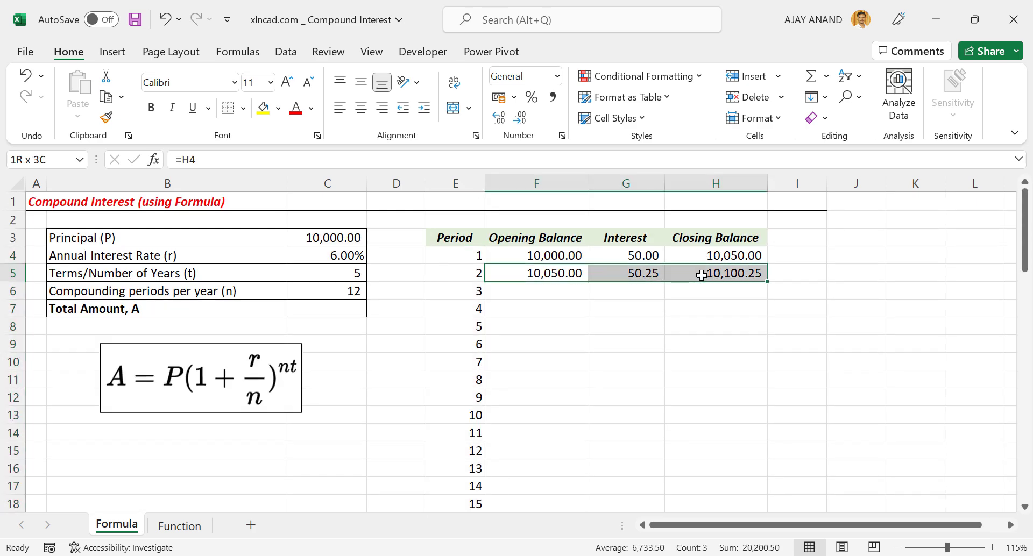
# Step: Copy row 5's balance and interest formulas down to row 63, ending at 13,488.50
pyautogui.doubleClick(769, 283)
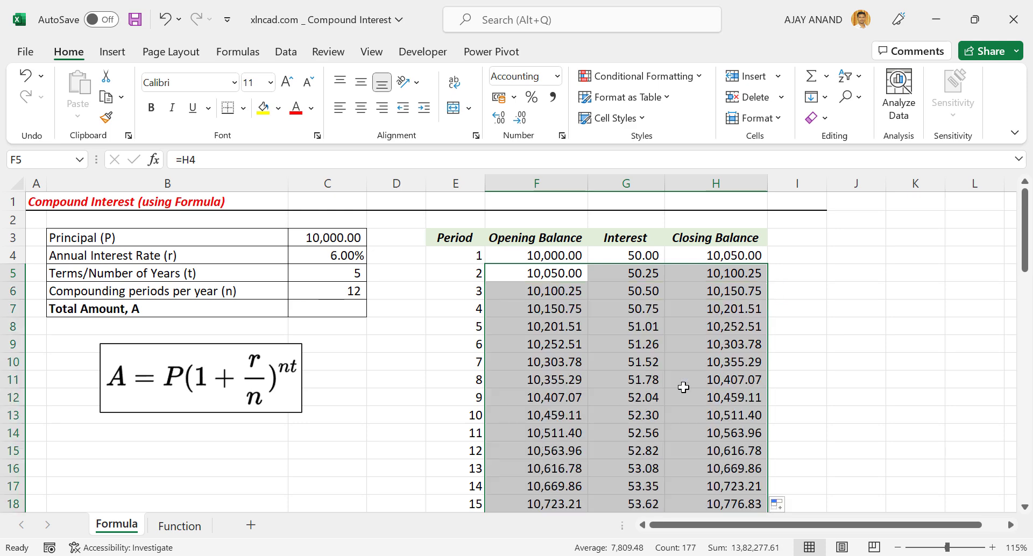
pyautogui.click(721, 399)
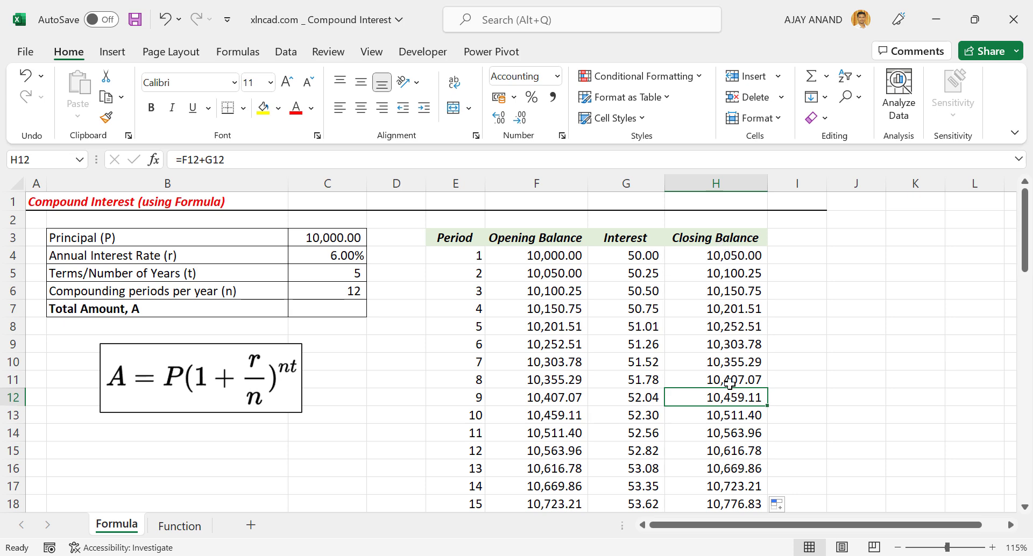
pyautogui.scroll(-15, 732, 394)
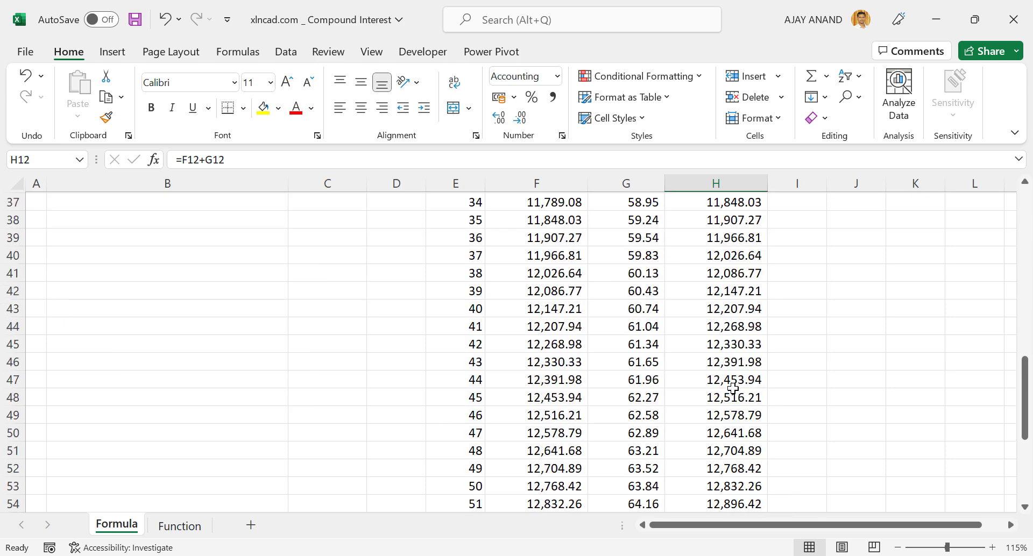
pyautogui.scroll(-3, 733, 387)
pyautogui.click(721, 343)
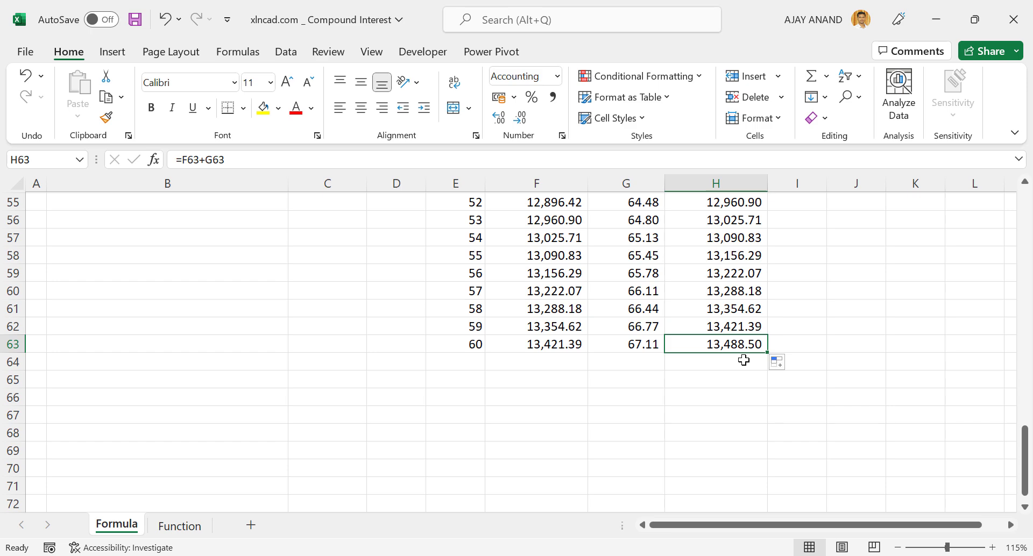
pyautogui.scroll(18, 624, 329)
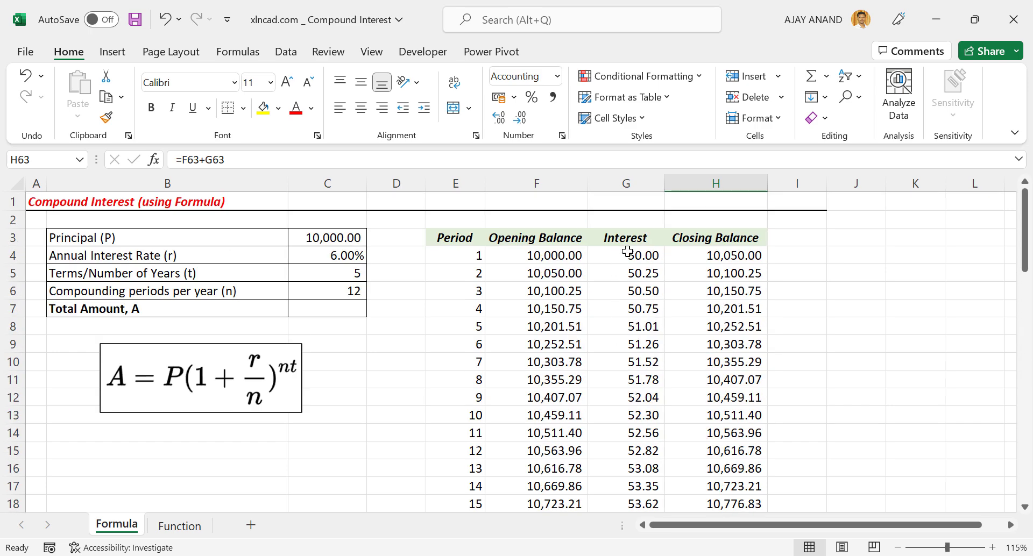
pyautogui.scroll(-20, 633, 331)
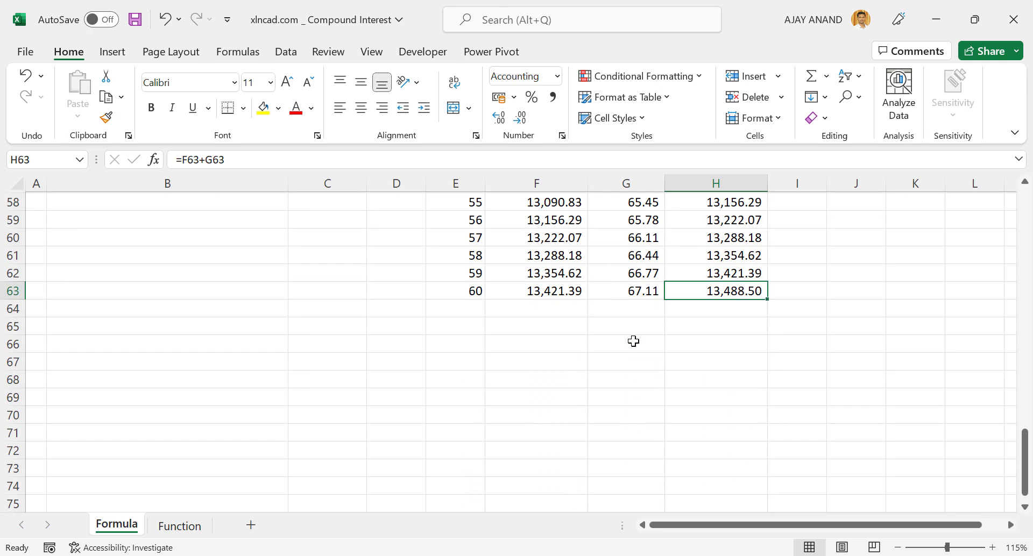
pyautogui.scroll(4, 634, 333)
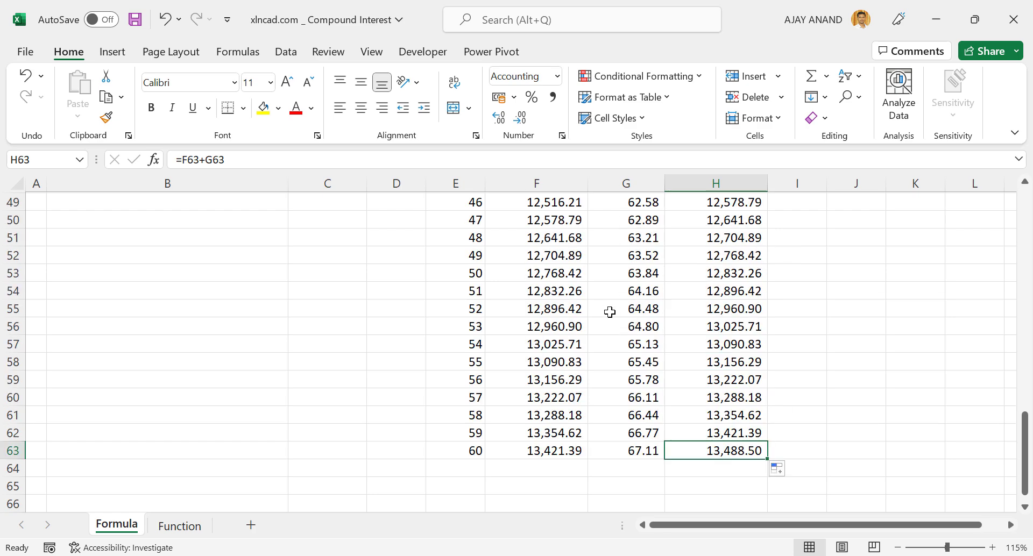
pyautogui.scroll(-2, 632, 310)
pyautogui.click(640, 357)
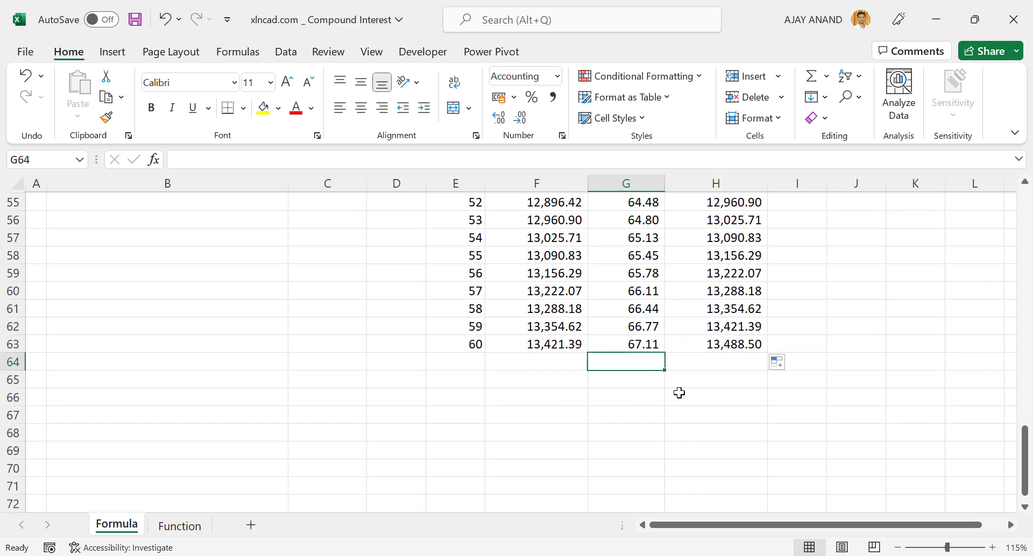
# Step: AutoSum the Interest column into G64, totalling 3,488.50
pyautogui.hotkey('alt', '=')
pyautogui.press('Return')
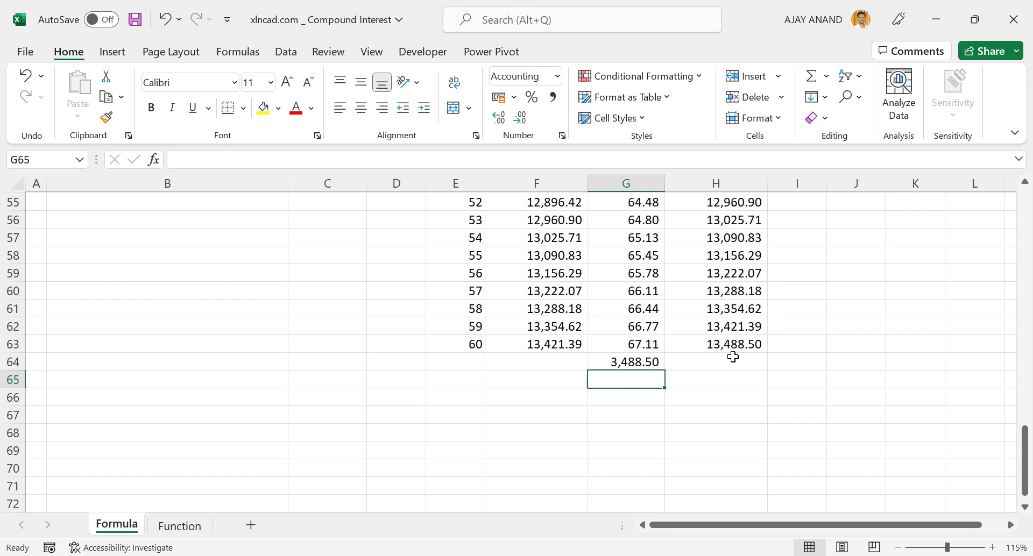
pyautogui.scroll(18, 724, 355)
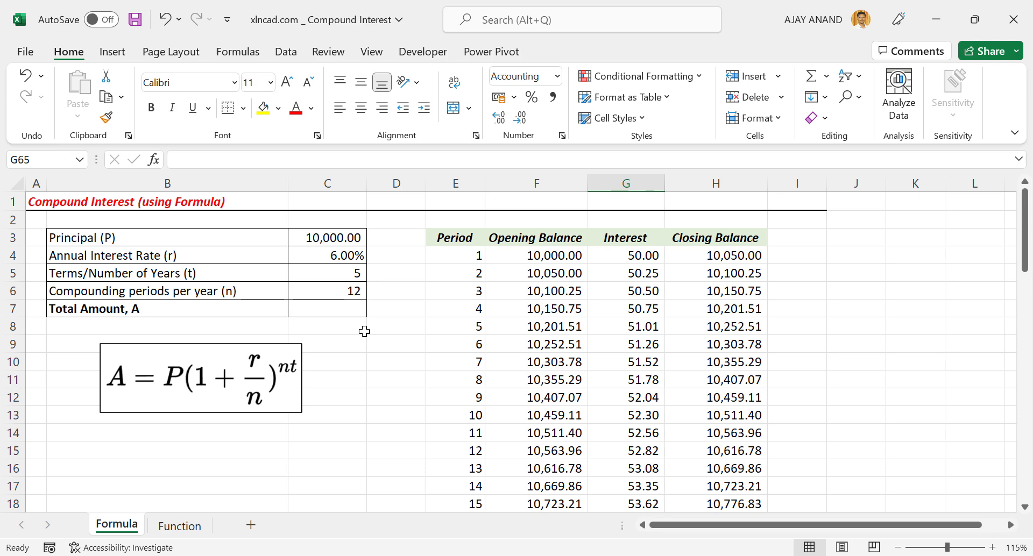
# Step: Begin the C7 formula as the principal C3 times (1 + C4/C6)
pyautogui.click(333, 310)
pyautogui.write('=')
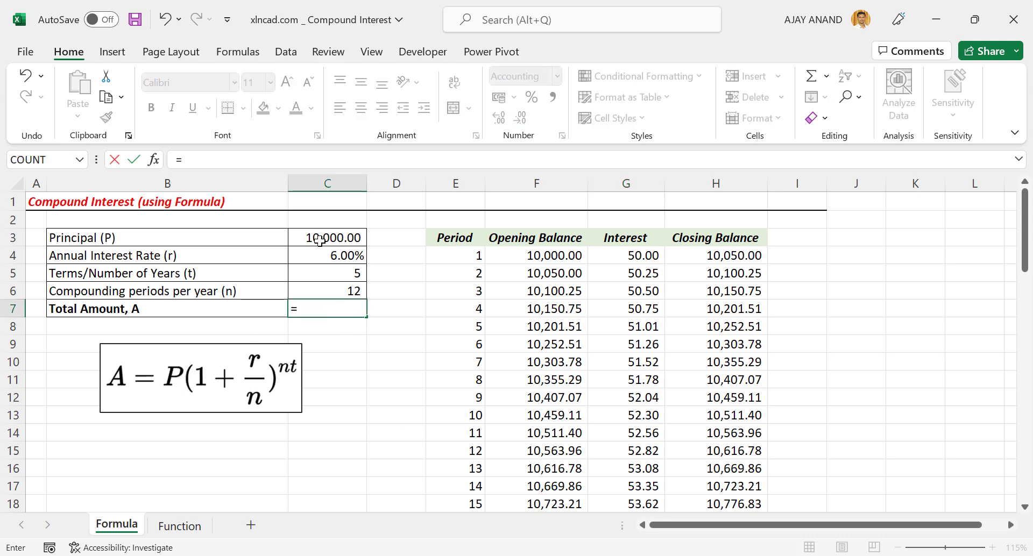
pyautogui.click(299, 238)
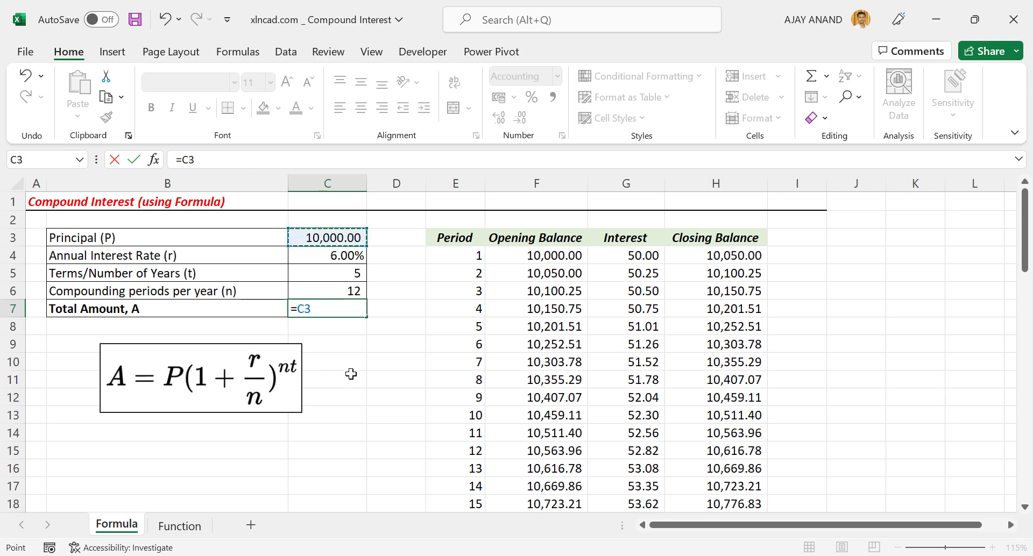
pyautogui.write('*')
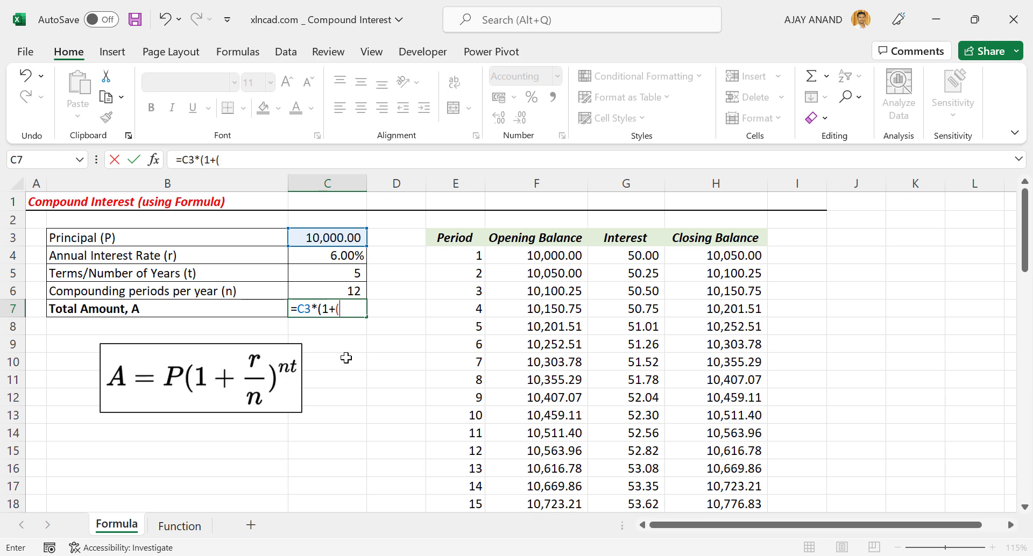
pyautogui.click(311, 256)
pyautogui.write('/')
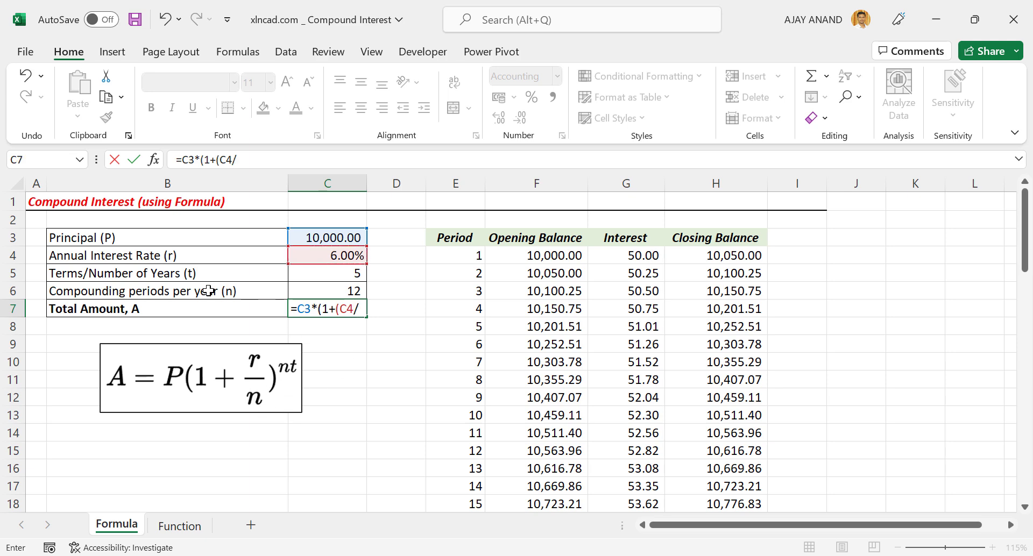
pyautogui.click(331, 289)
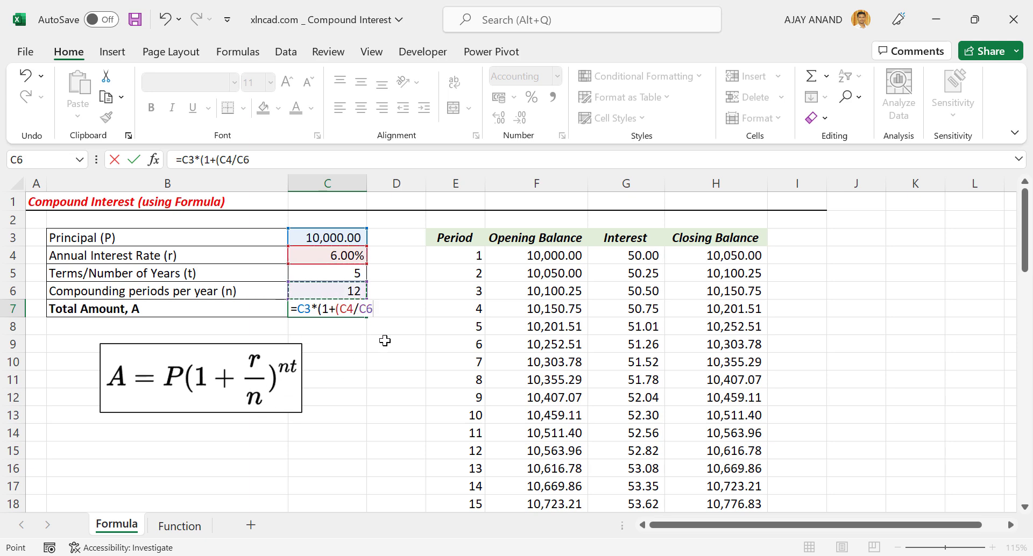
pyautogui.write('))^(')
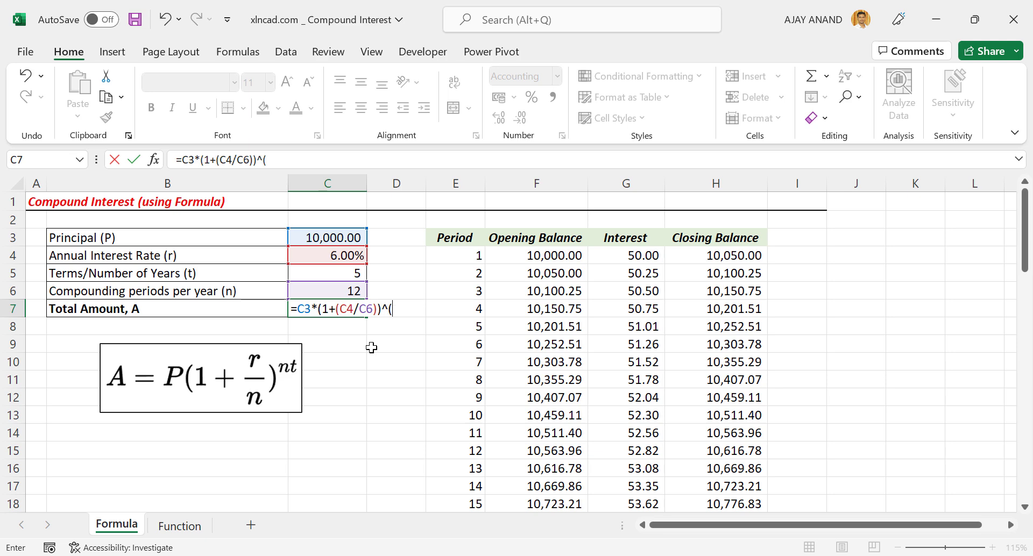
# Step: Raise that to the power C6*C5 and commit, giving 13,488.50
pyautogui.click(327, 293)
pyautogui.write('*')
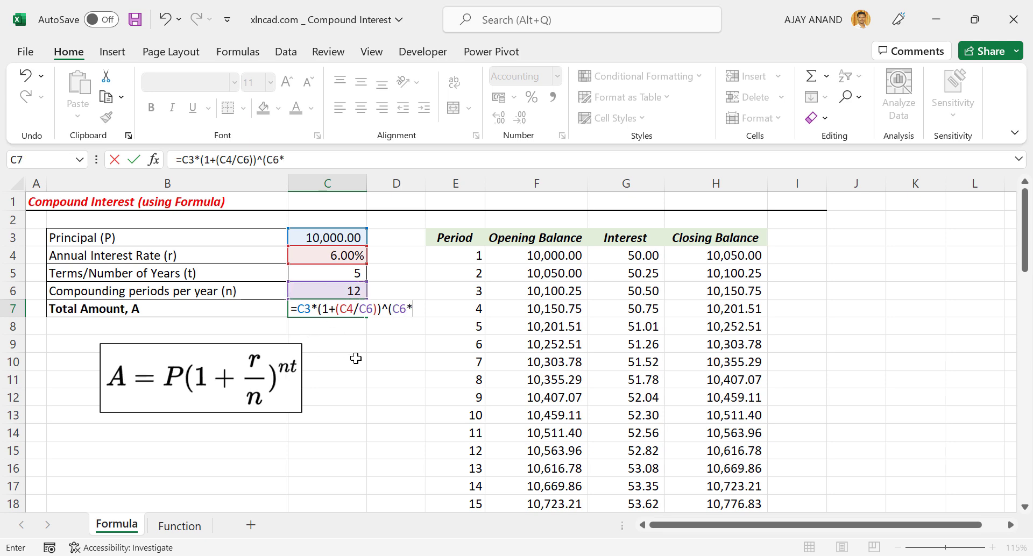
pyautogui.click(336, 273)
pyautogui.write(')')
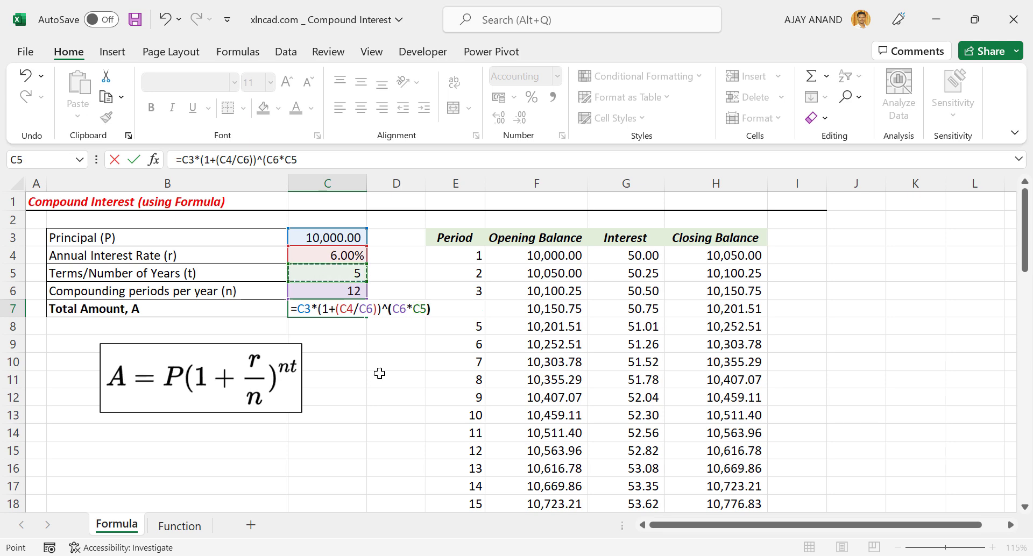
pyautogui.press('Return')
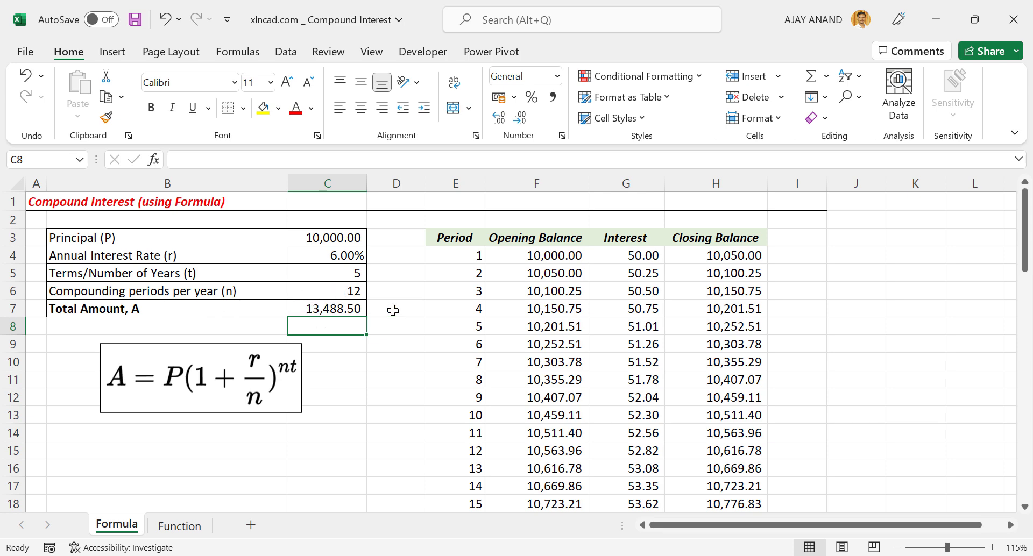
pyautogui.scroll(-17, 728, 376)
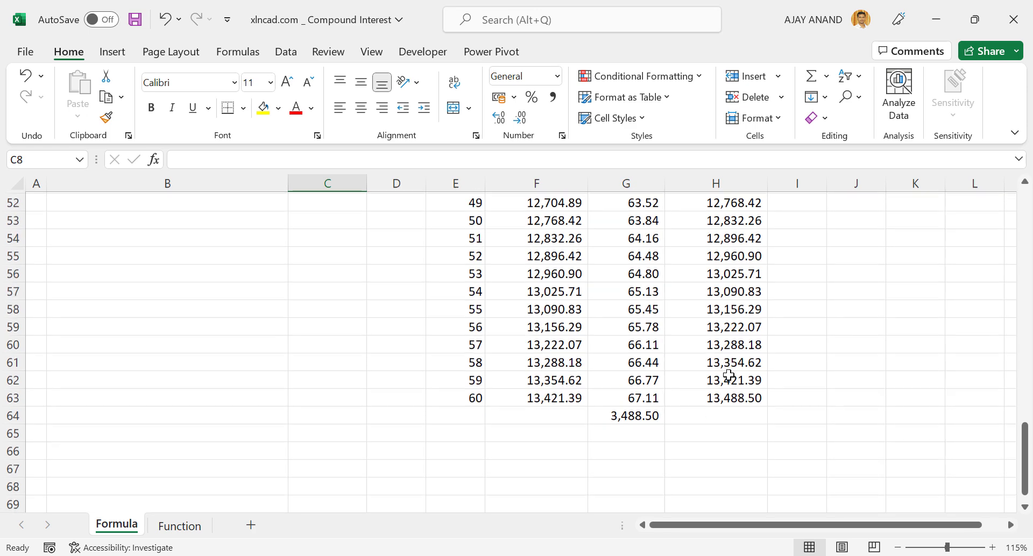
pyautogui.scroll(14, 730, 410)
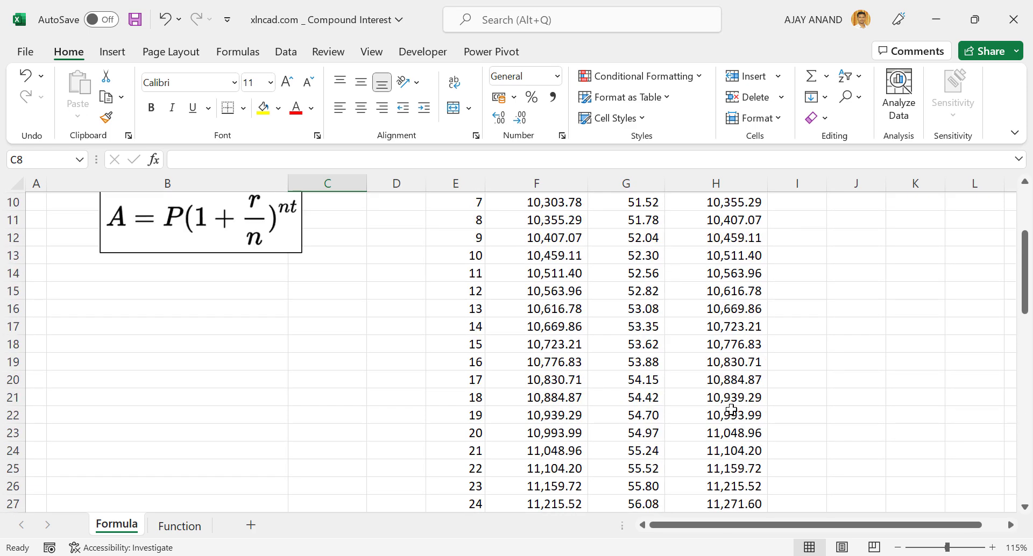
pyautogui.scroll(3, 731, 410)
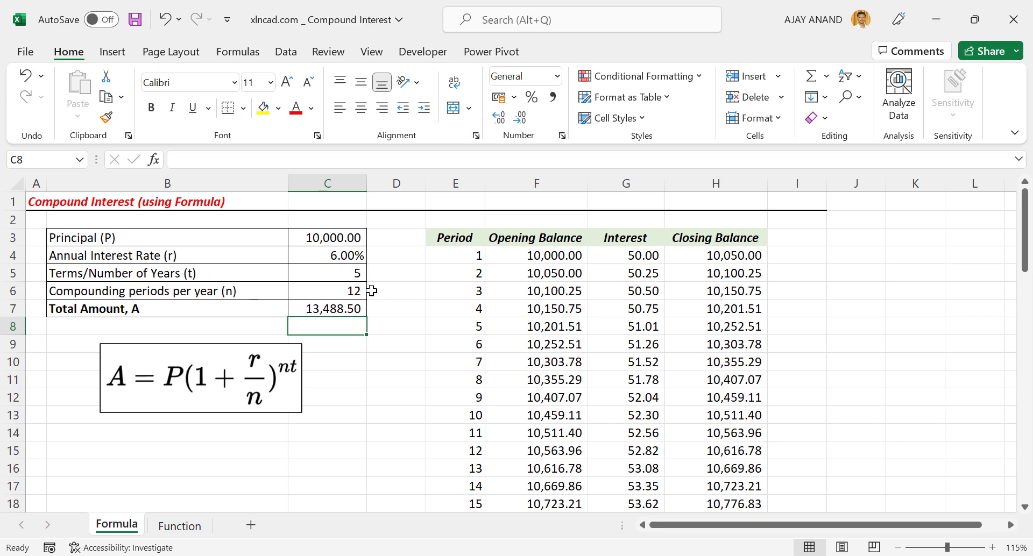
# Step: Set compounding periods per year in C6 to 4
pyautogui.click(339, 291)
pyautogui.write('4')
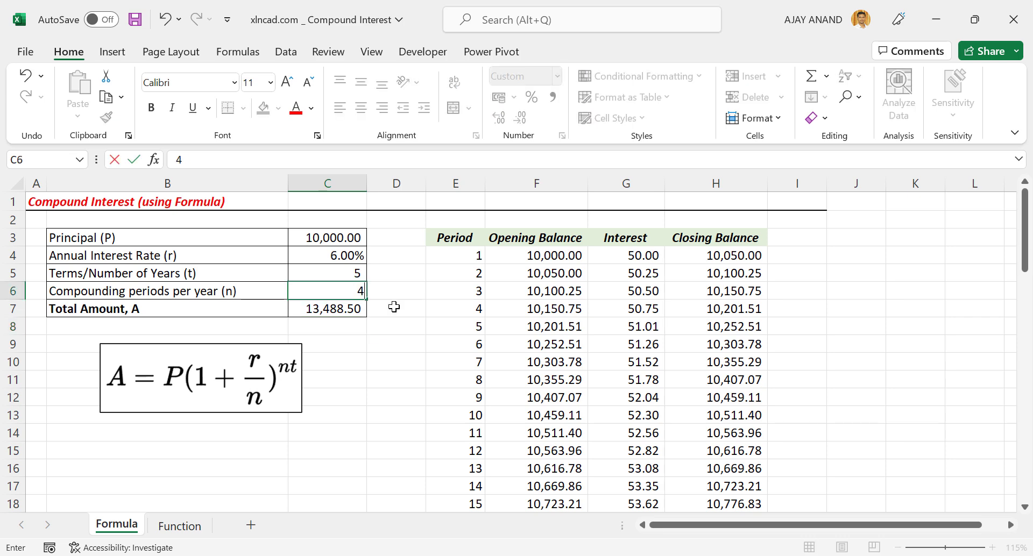
pyautogui.press('Return')
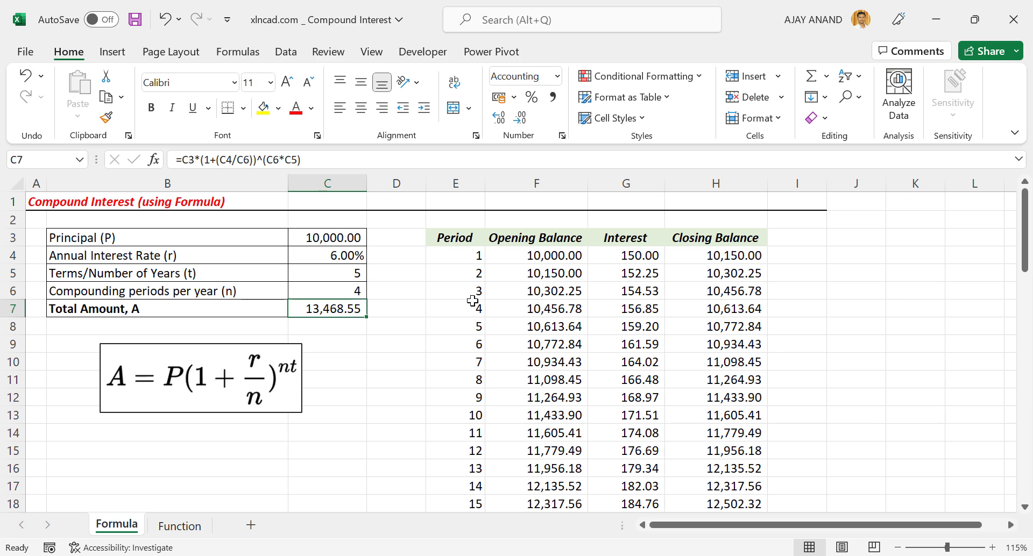
pyautogui.scroll(-3, 473, 301)
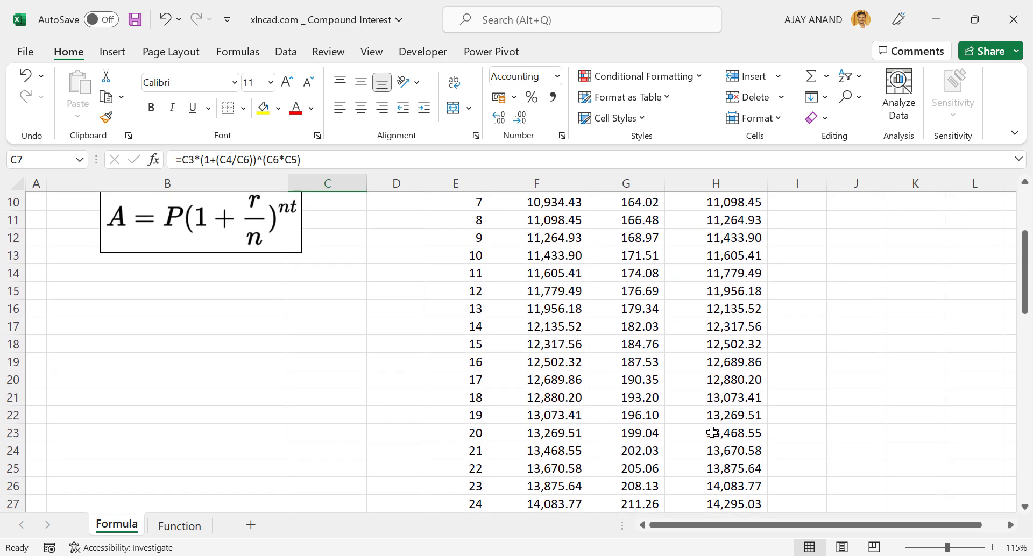
pyautogui.click(712, 433)
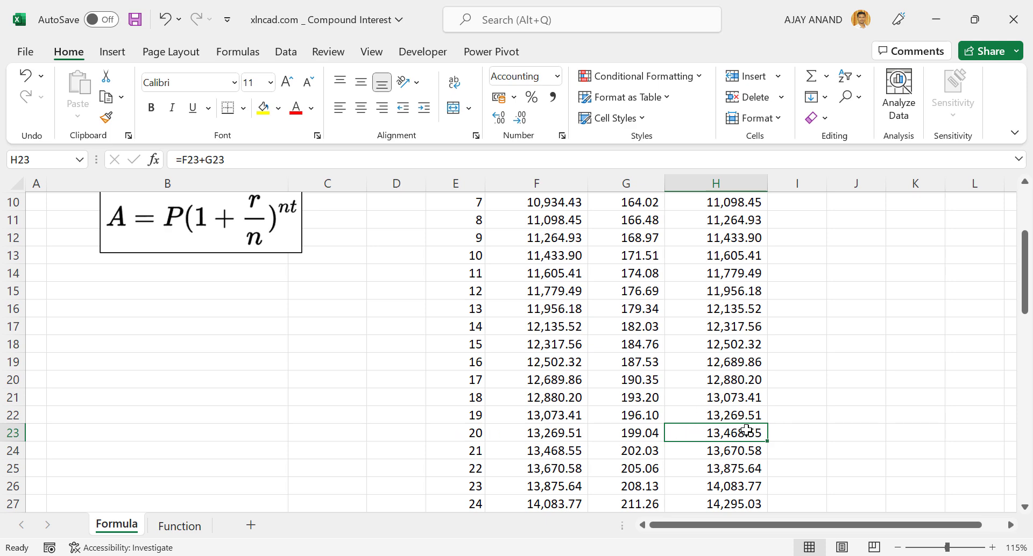
# Step: Clear schedule rows E24:H64 beyond period 20 and move to the Function sheet
pyautogui.click(479, 451)
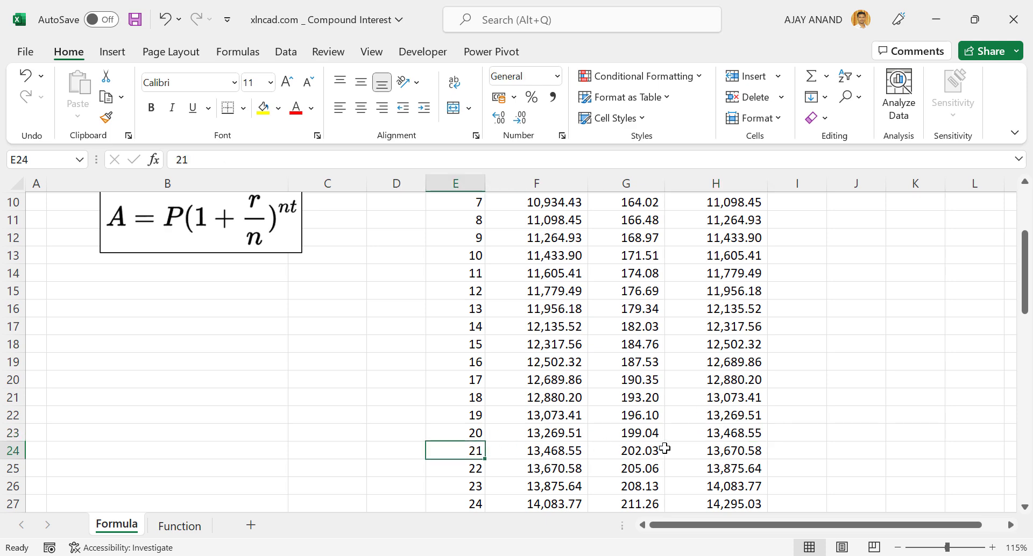
pyautogui.scroll(-14, 711, 436)
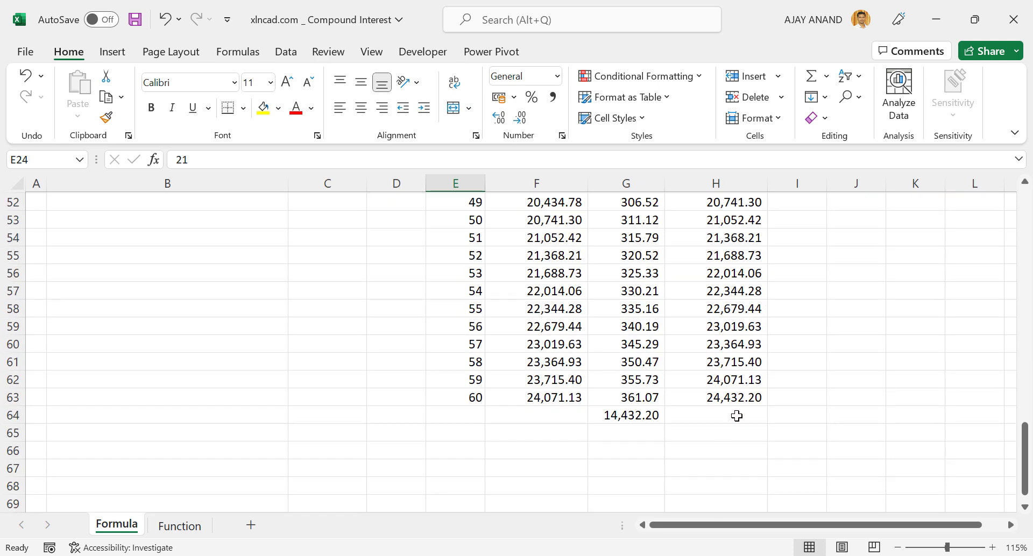
pyautogui.keyDown('shift'); pyautogui.click(736, 416); pyautogui.keyUp('shift')
pyautogui.press('Delete')
pyautogui.scroll(13, 736, 416)
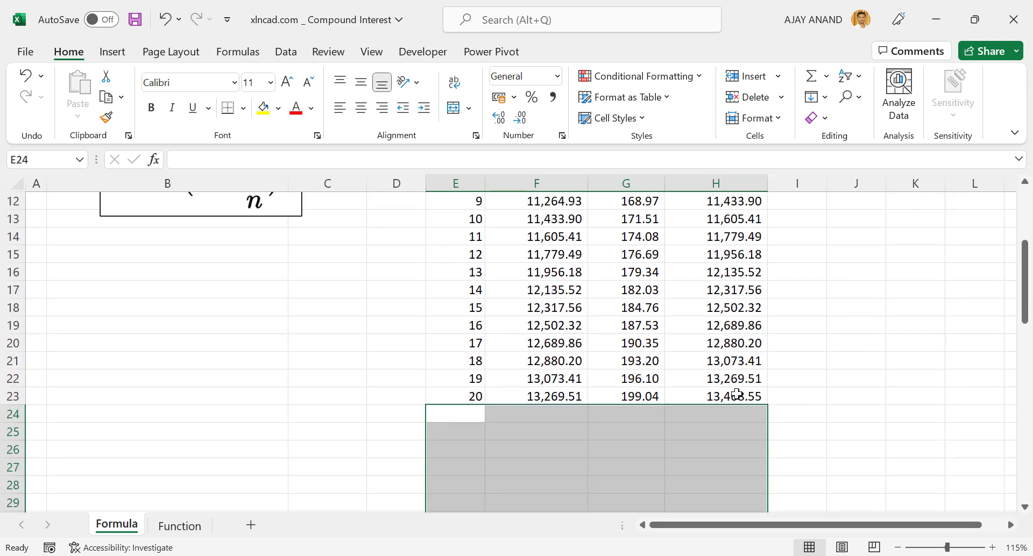
pyautogui.click(736, 396)
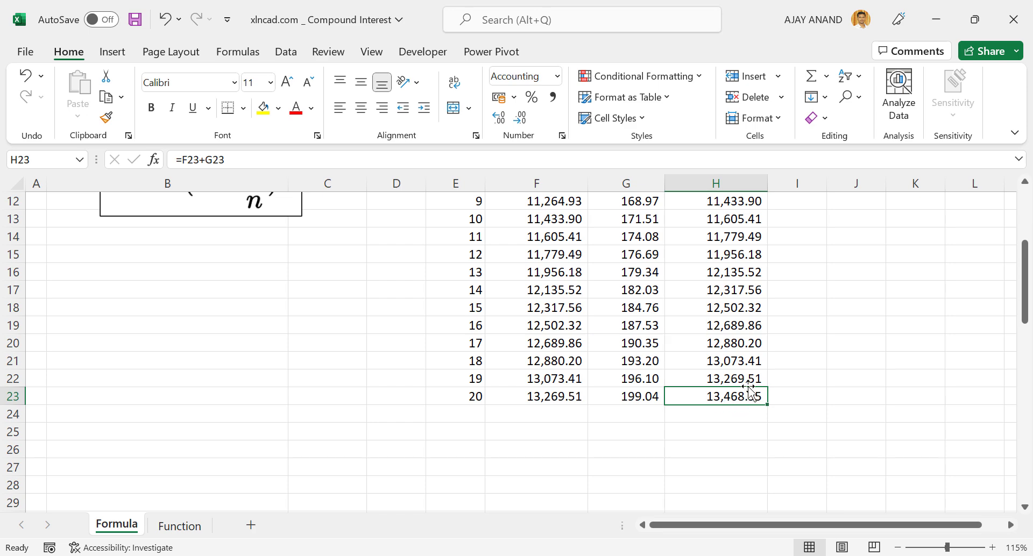
pyautogui.scroll(4, 697, 413)
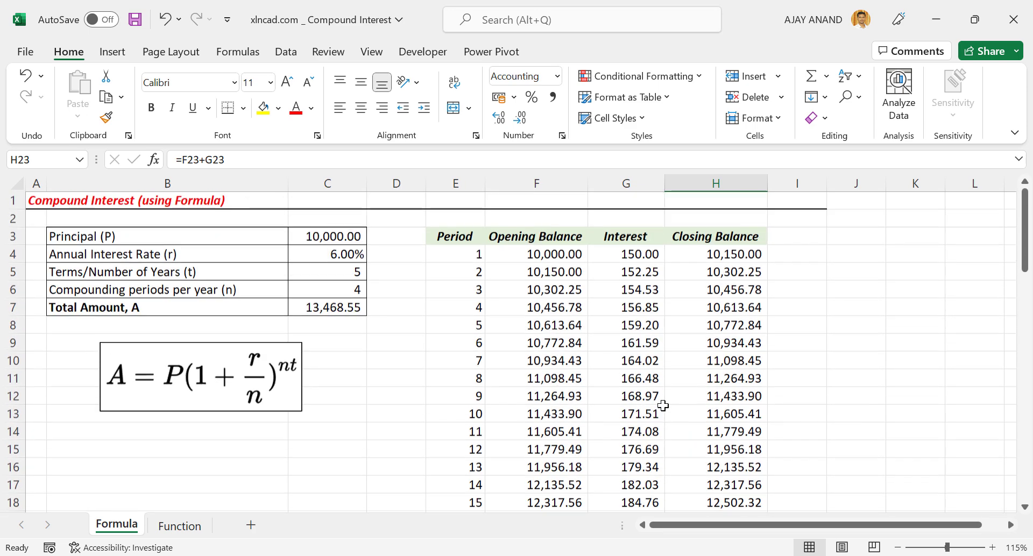
pyautogui.click(335, 310)
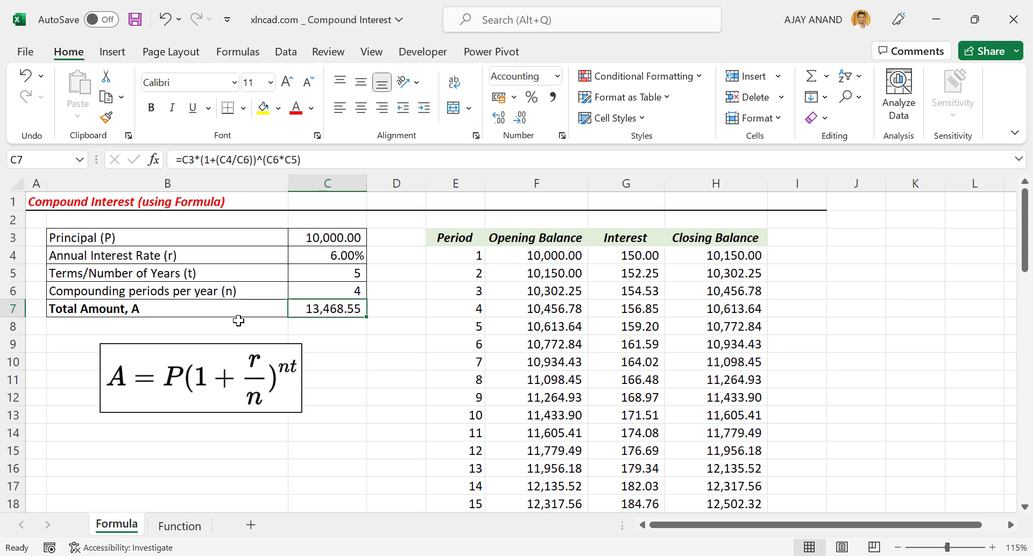
pyautogui.click(171, 527)
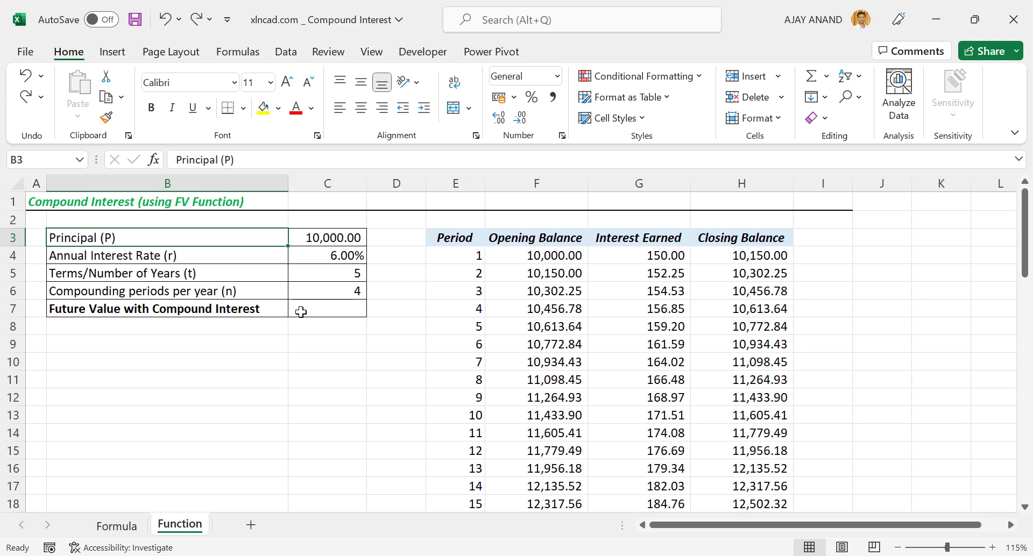
# Step: Start an FV formula in C7 with rate C4/C6
pyautogui.click(336, 312)
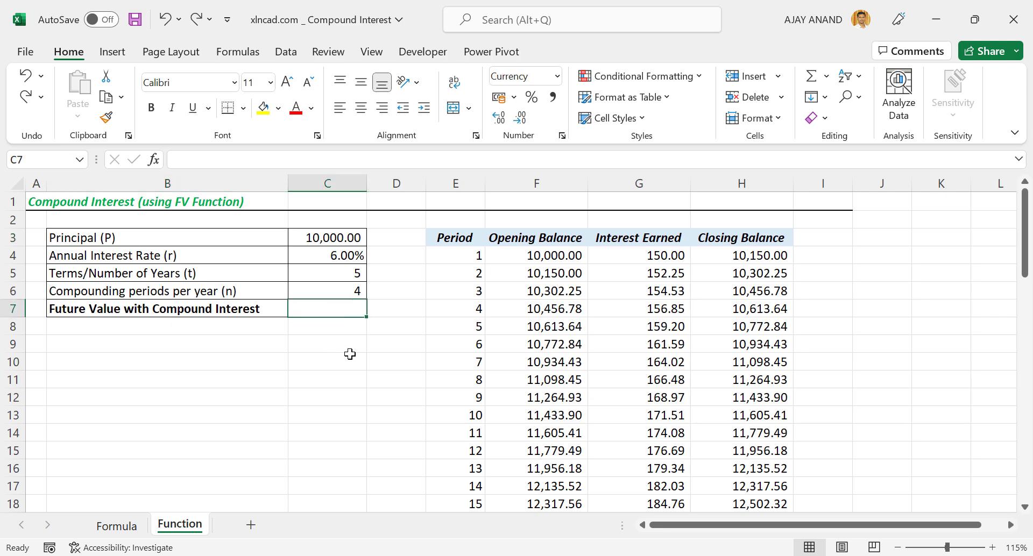
pyautogui.write('=FV')
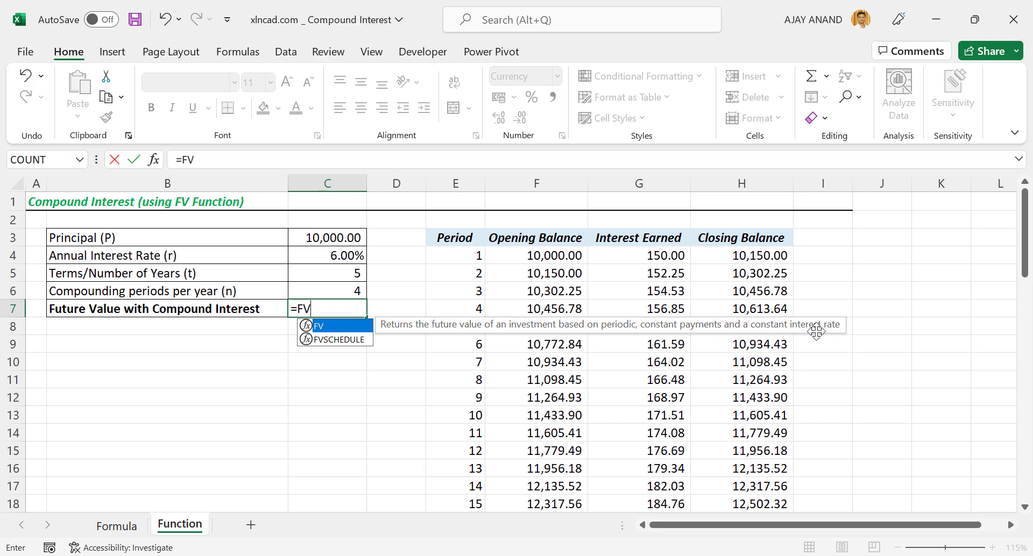
pyautogui.write('(')
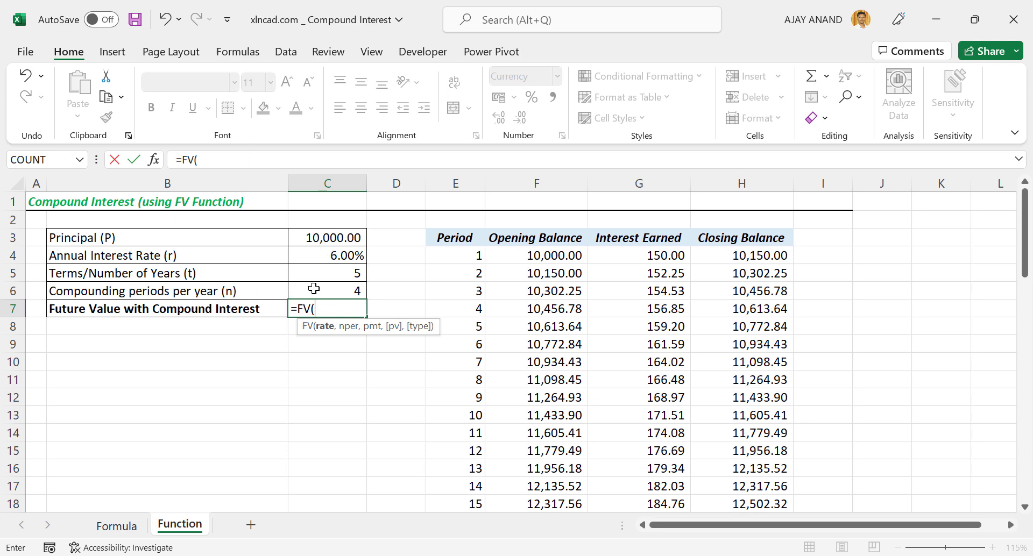
pyautogui.click(318, 255)
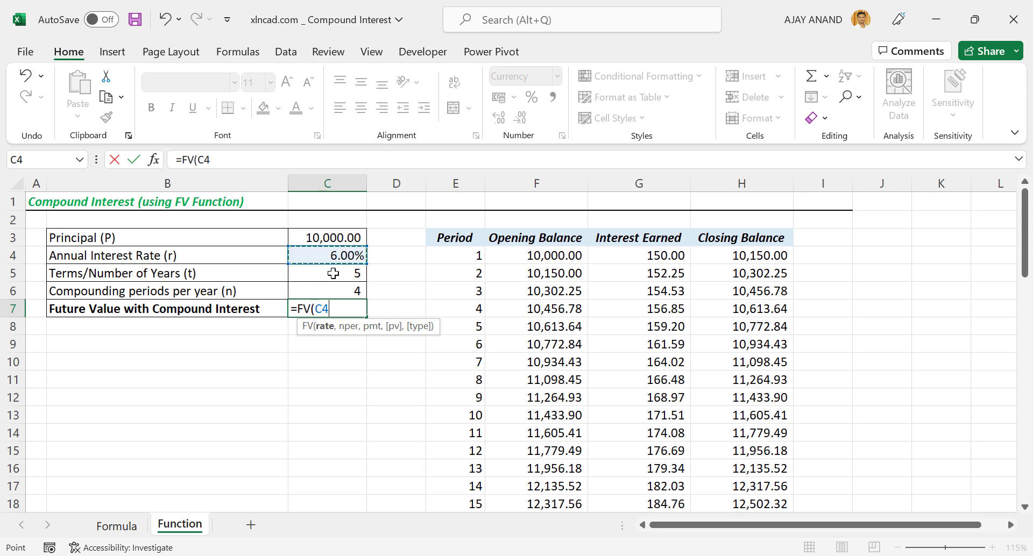
pyautogui.write('/')
pyautogui.click(325, 292)
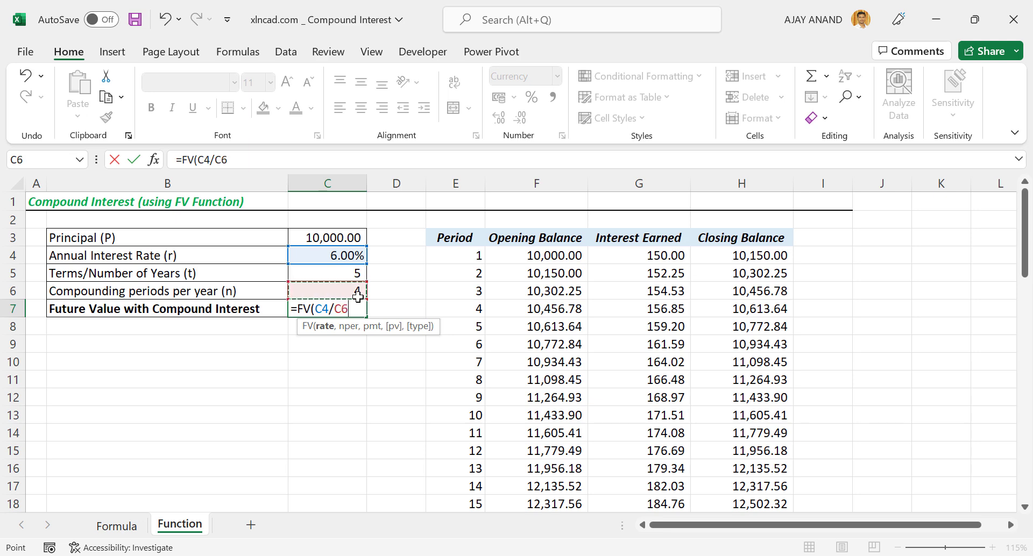
pyautogui.write(',')
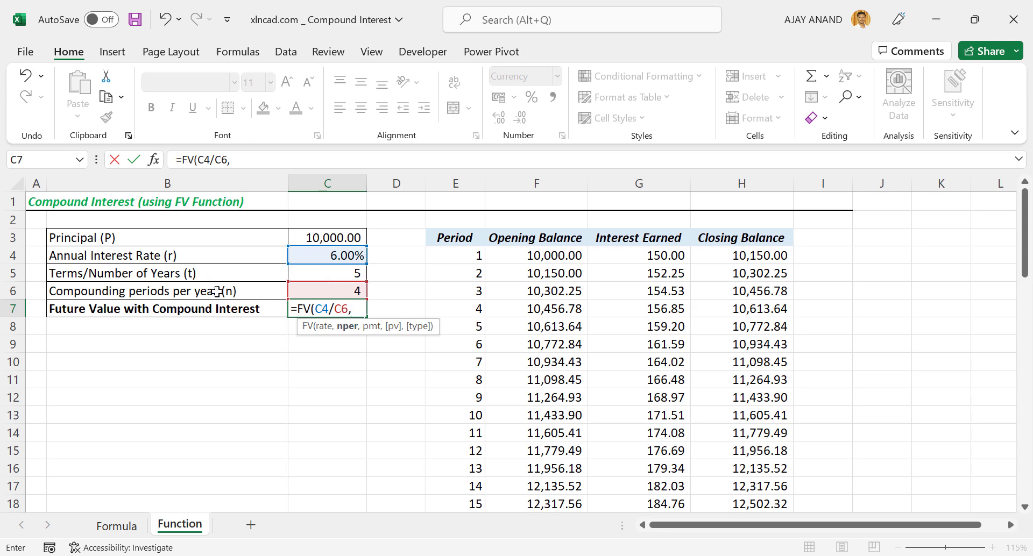
# Step: Add nper C5*C6, pmt 0 and pv -C3, returning ₹ 13,468.55
pyautogui.click(343, 274)
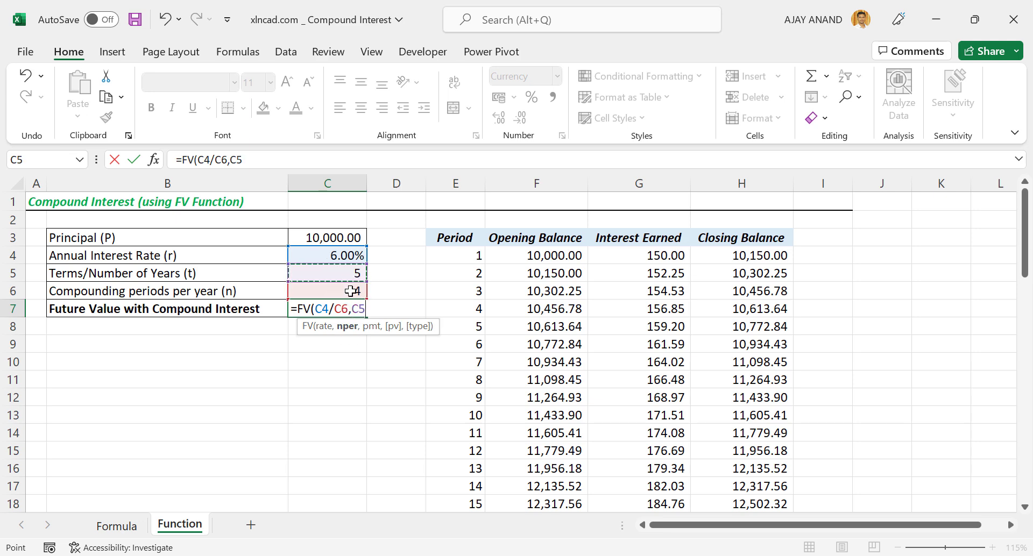
pyautogui.write('*')
pyautogui.click(342, 292)
pyautogui.write(',')
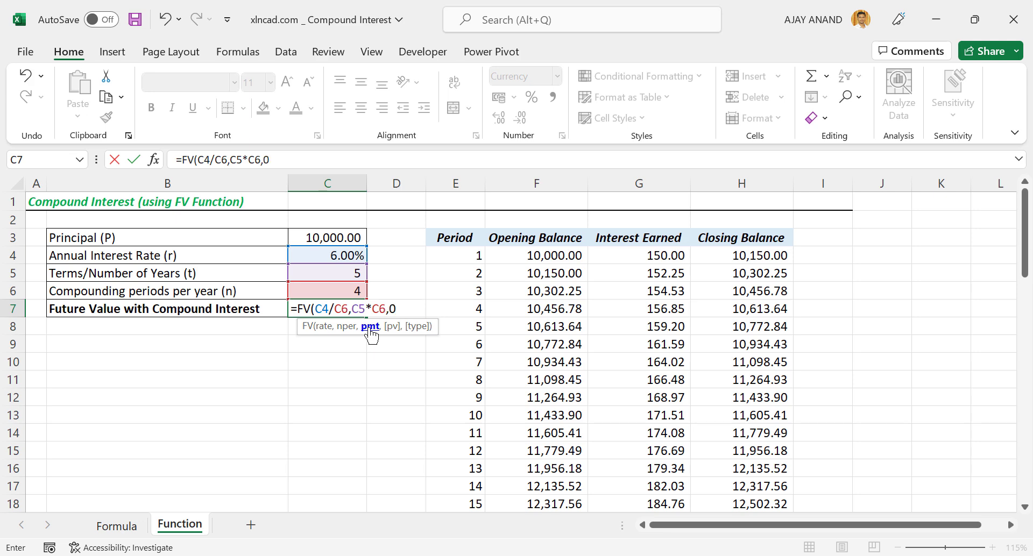
pyautogui.write('0,-')
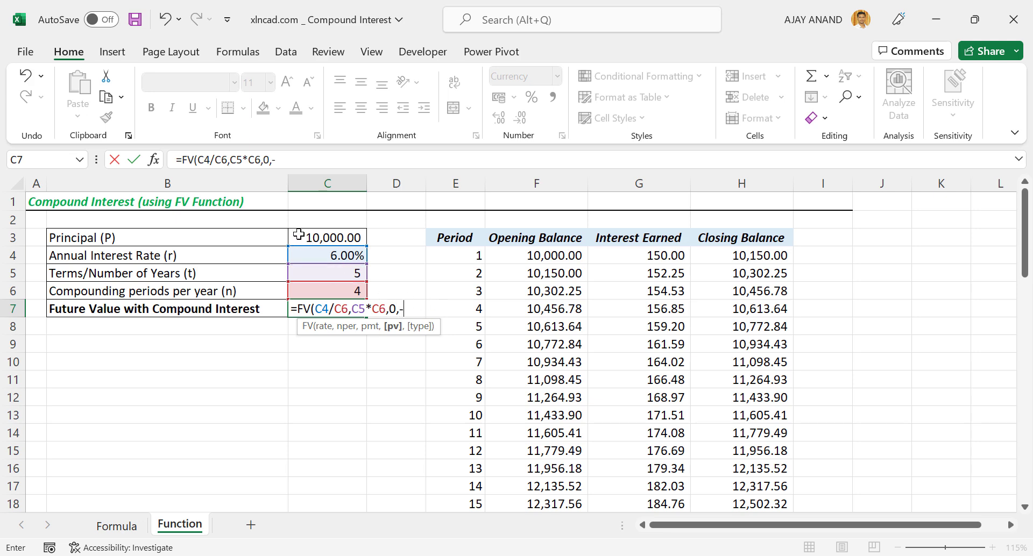
pyautogui.click(299, 235)
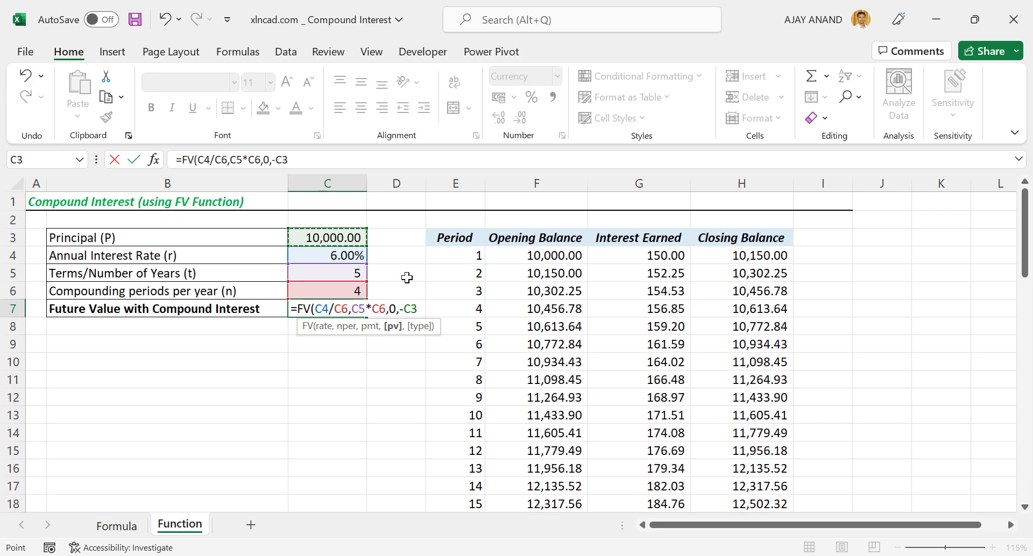
pyautogui.write(')')
pyautogui.press('Return')
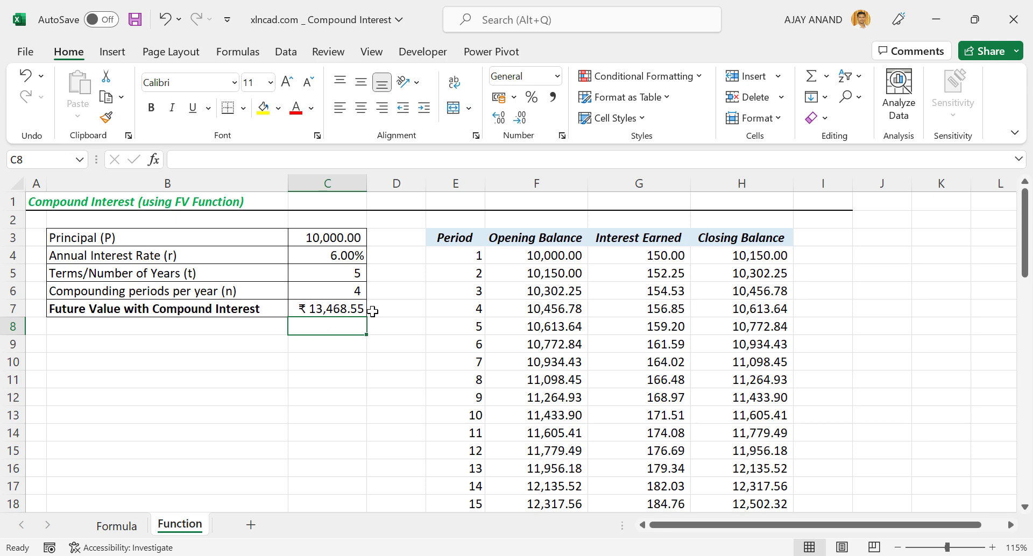
# Step: On the Formula sheet, set compounding periods per year in C6 to 12
pyautogui.click(121, 526)
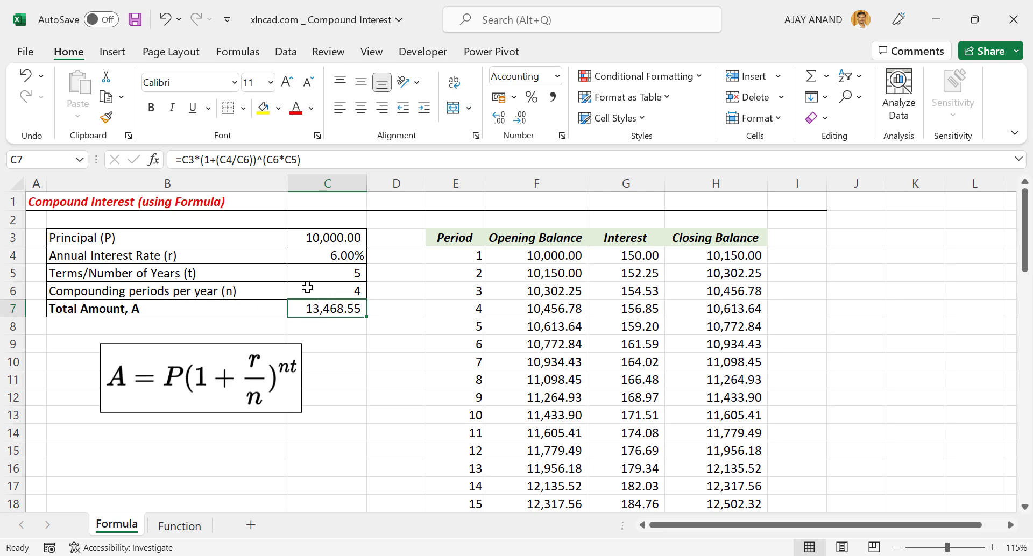
pyautogui.click(333, 291)
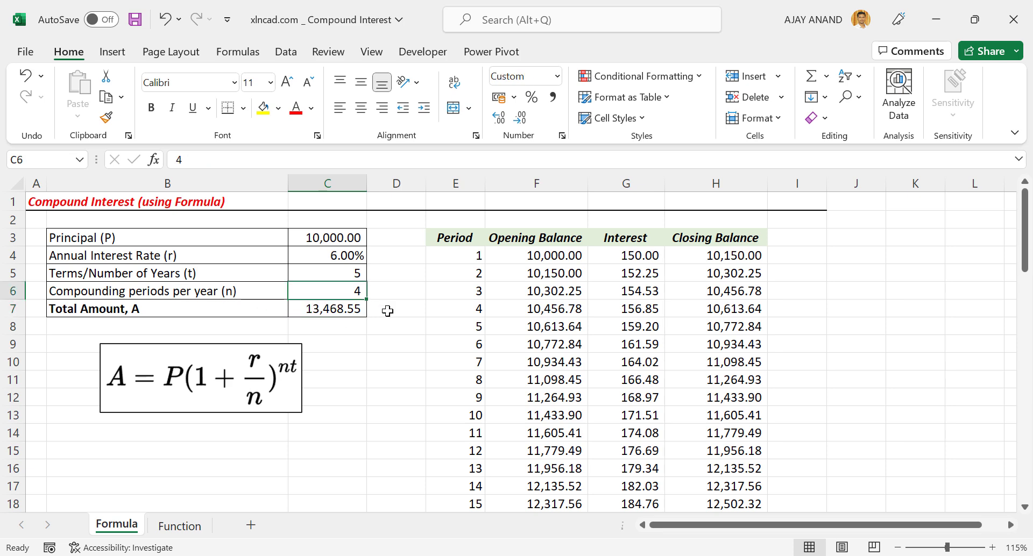
pyautogui.write('12')
pyautogui.press('Return')
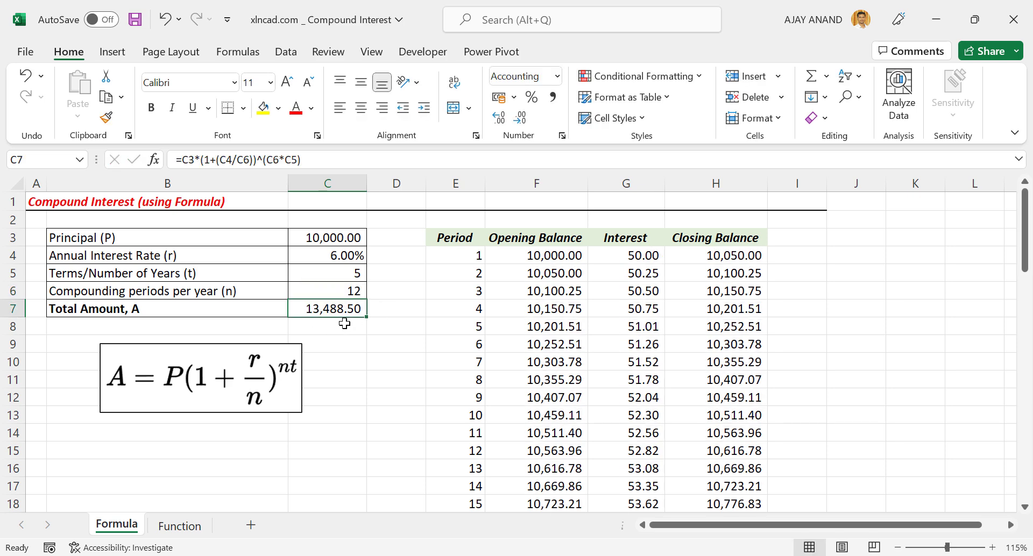
# Step: On the Function sheet, set compounding periods per year in C6 to 12 as well
pyautogui.click(174, 527)
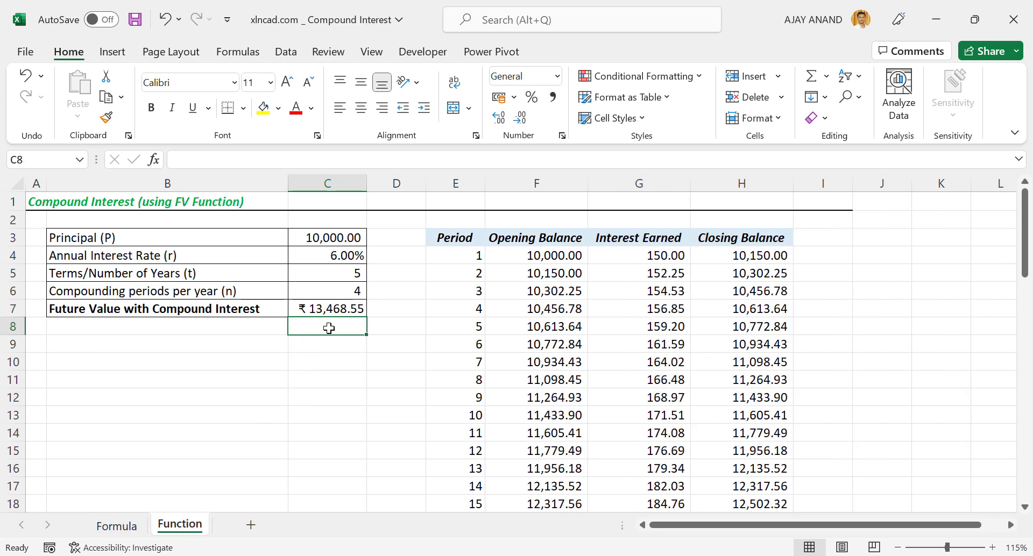
pyautogui.click(327, 290)
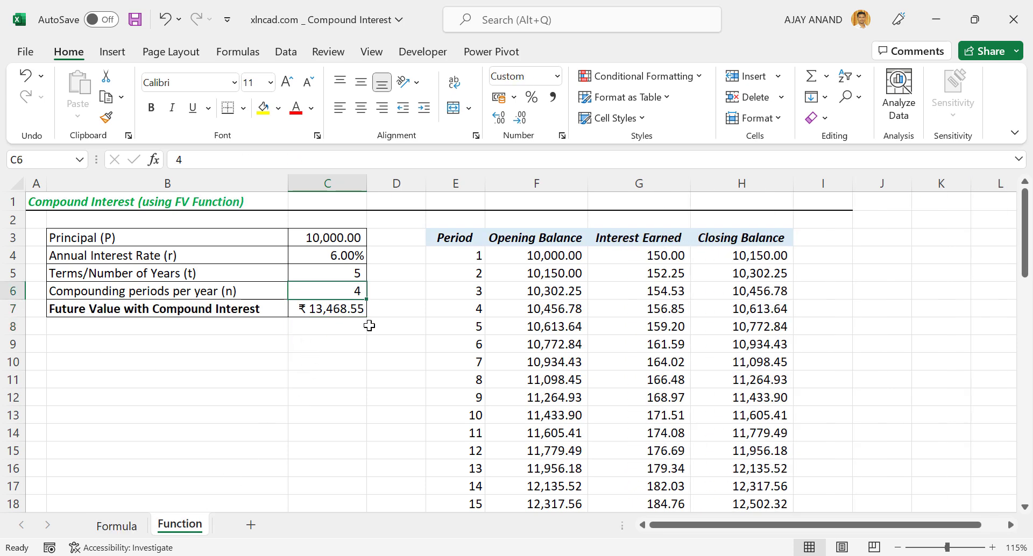
pyautogui.write('12')
pyautogui.press('Return')
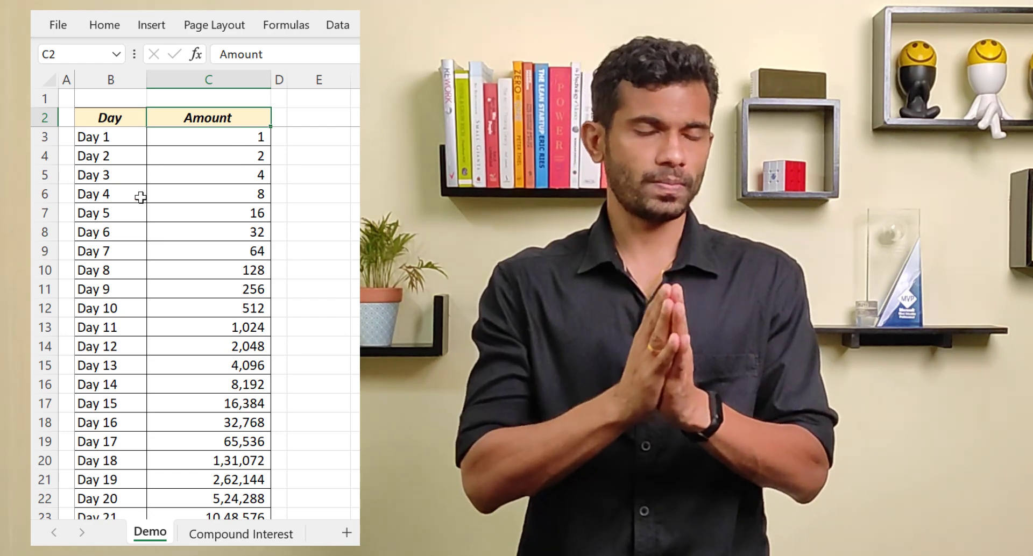
pyautogui.scroll(-7, 246, 200)
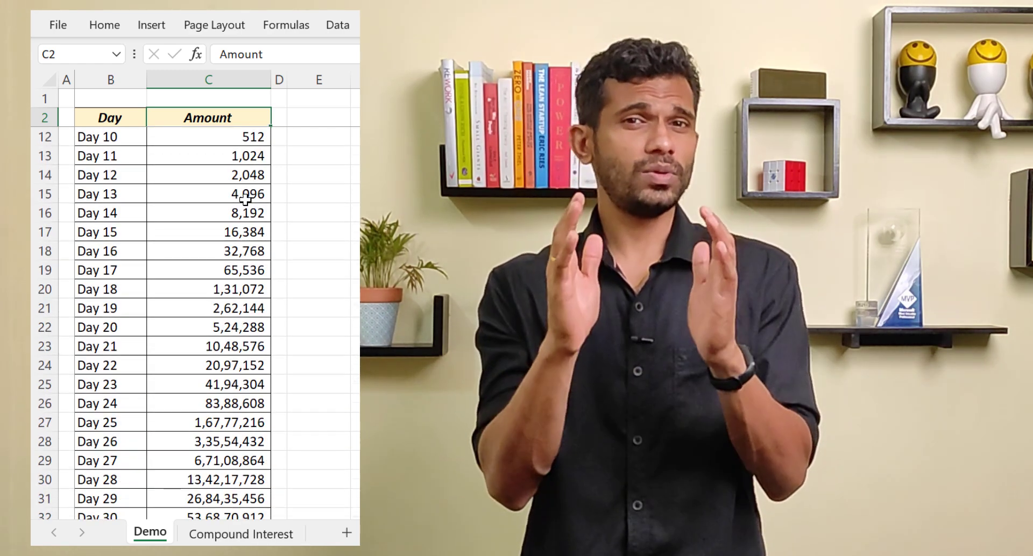
pyautogui.scroll(-1, 246, 199)
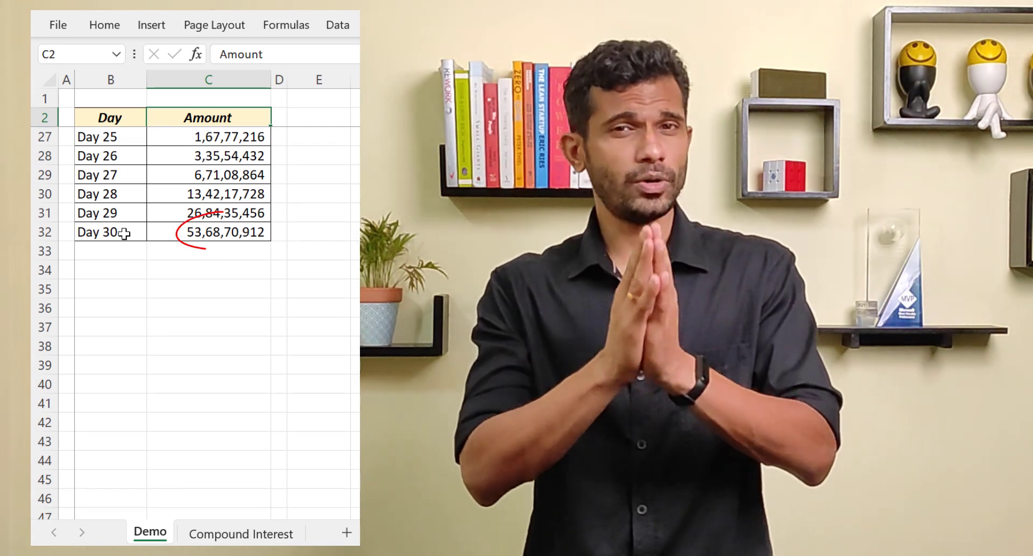